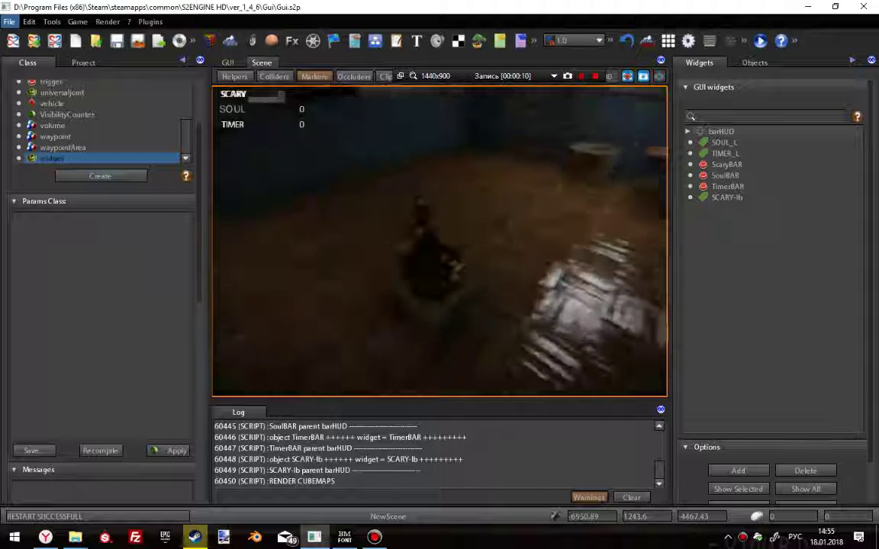
Stop the game test and examine the barHUD interface's labels and bar widgets in the GUI view.
key("Escape")
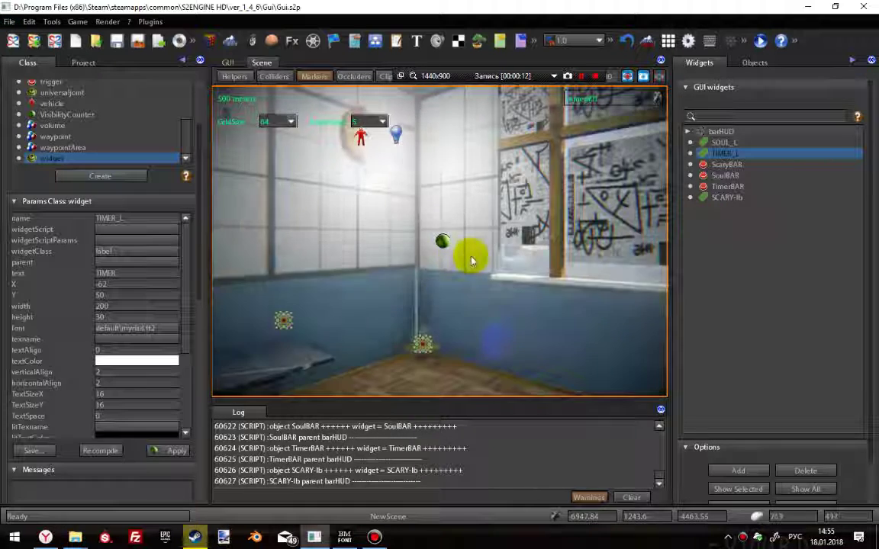
left_click(226, 63)
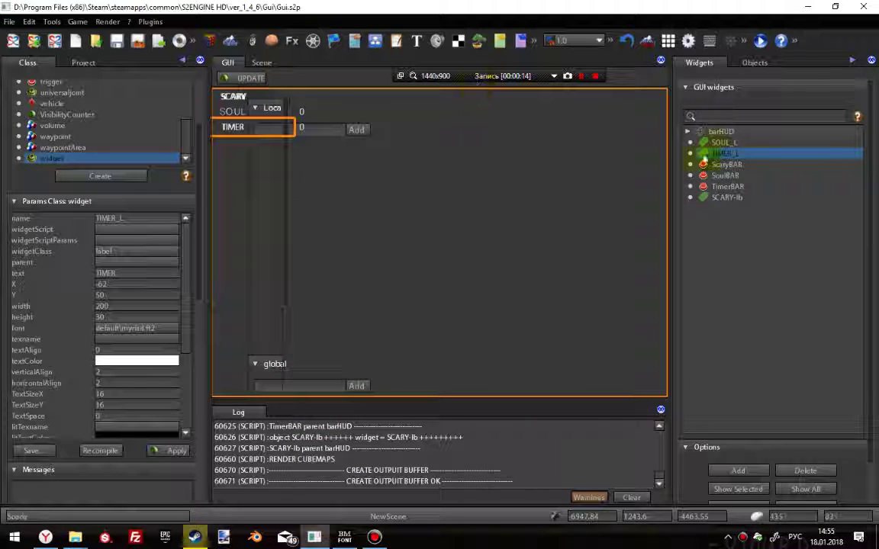
left_click(722, 133)
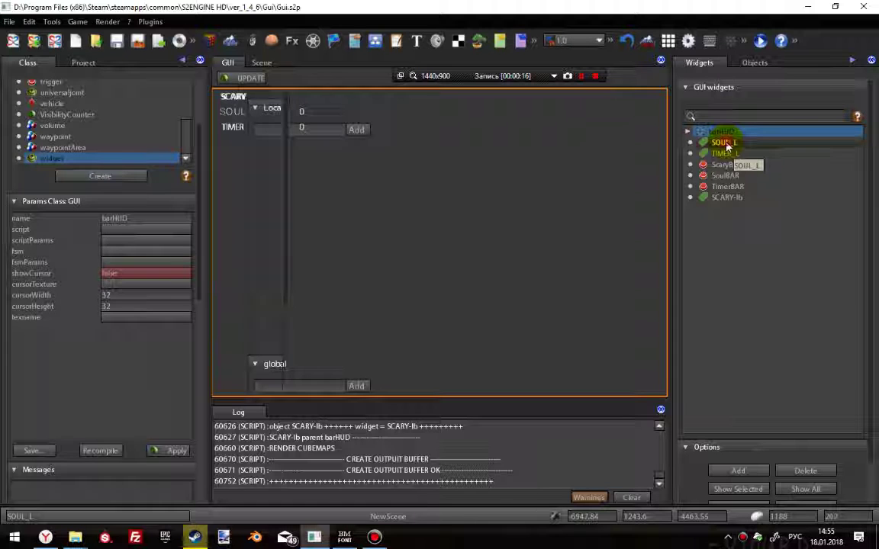
left_click(722, 143)
left_click(722, 153)
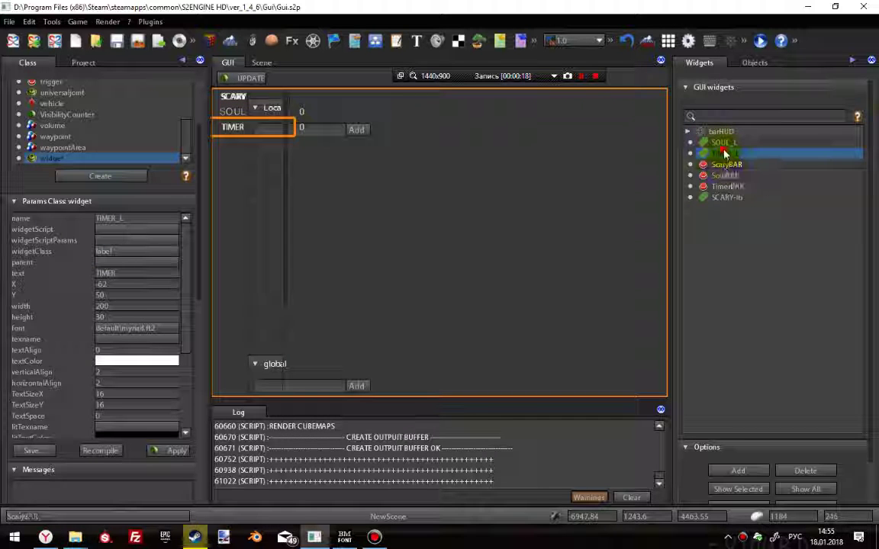
left_click(722, 143)
left_click(725, 133)
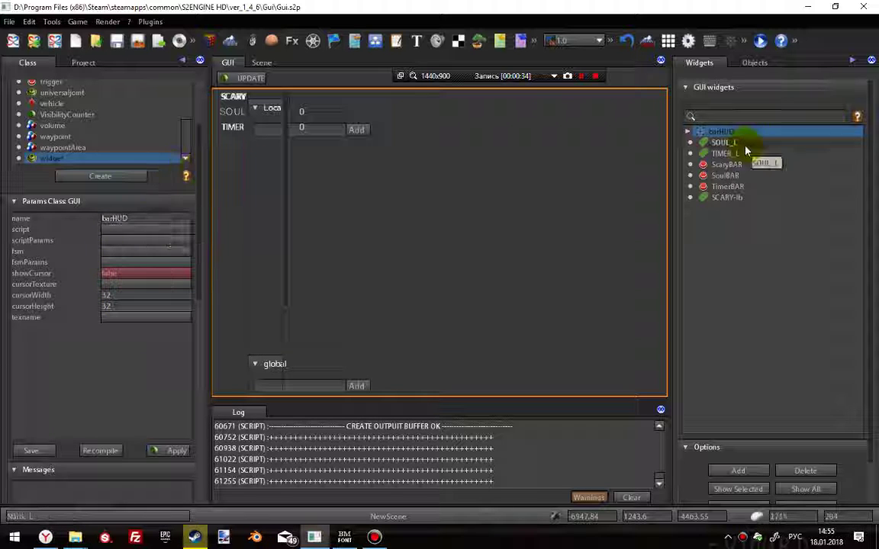
left_click(723, 143)
left_click(722, 132)
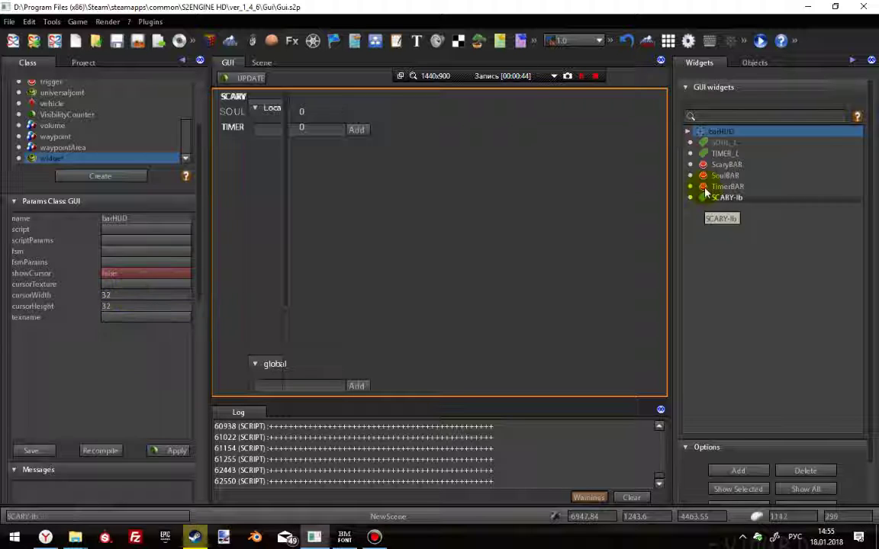
left_click(725, 142)
left_click(729, 156)
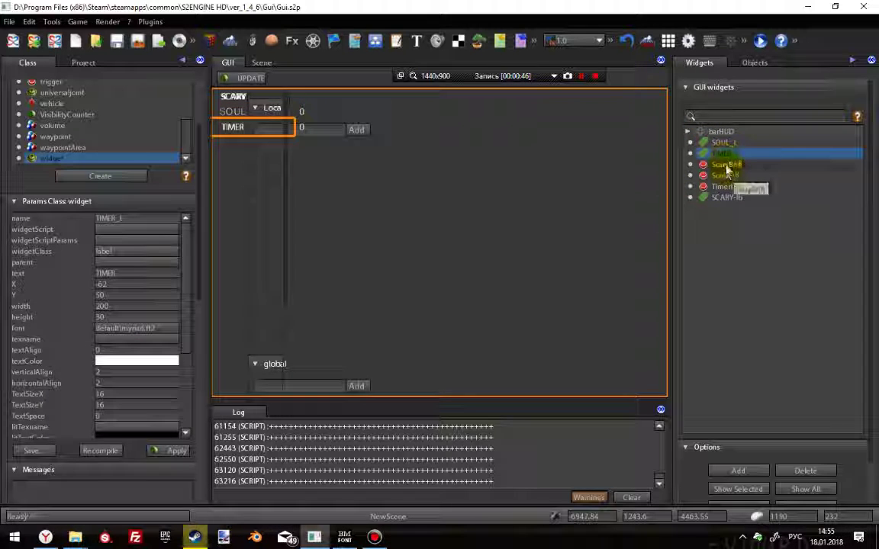
left_click(724, 176)
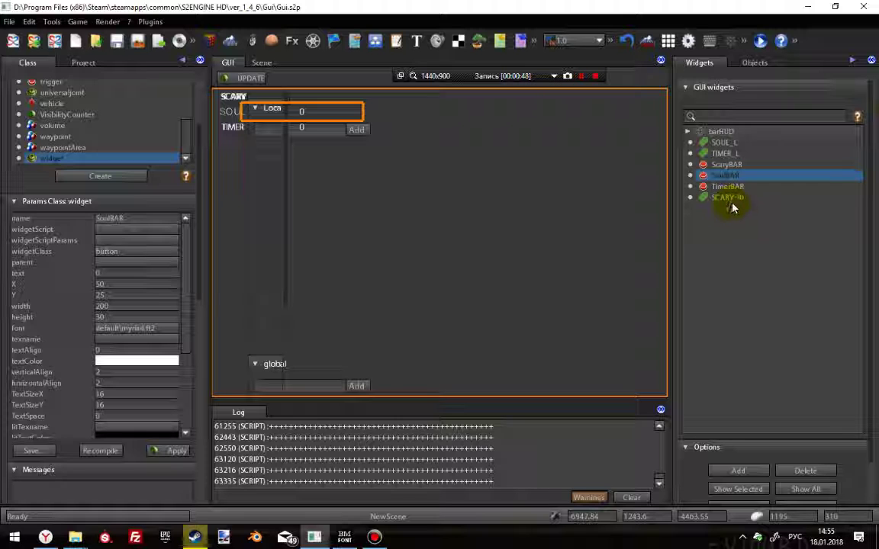
left_click(729, 197)
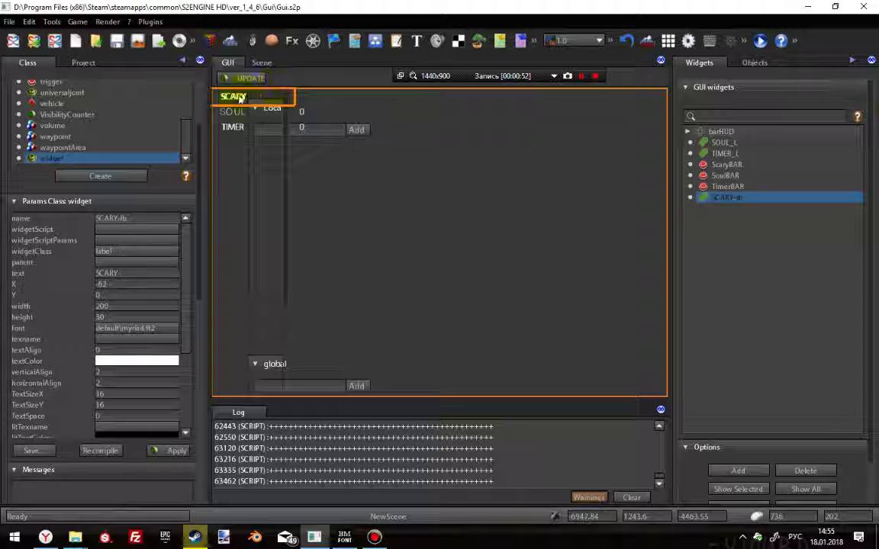
Delete the TimerBAR button and the SCARY-lb label from the barHUD interface.
left_click(240, 100)
left_click(725, 200)
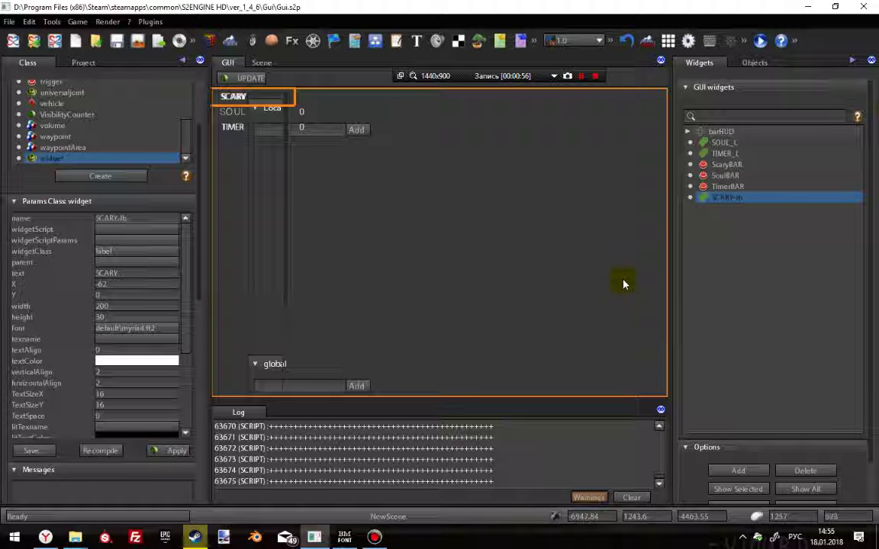
left_click(718, 205)
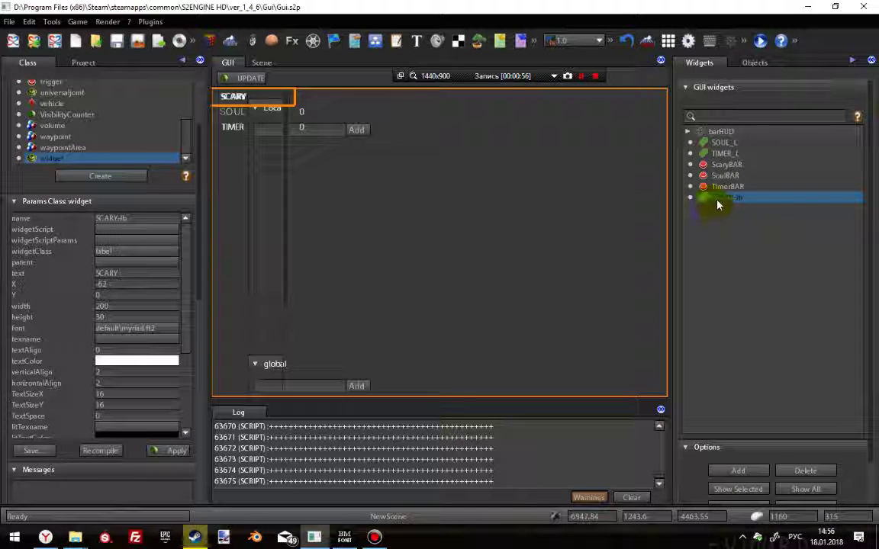
left_click(811, 473)
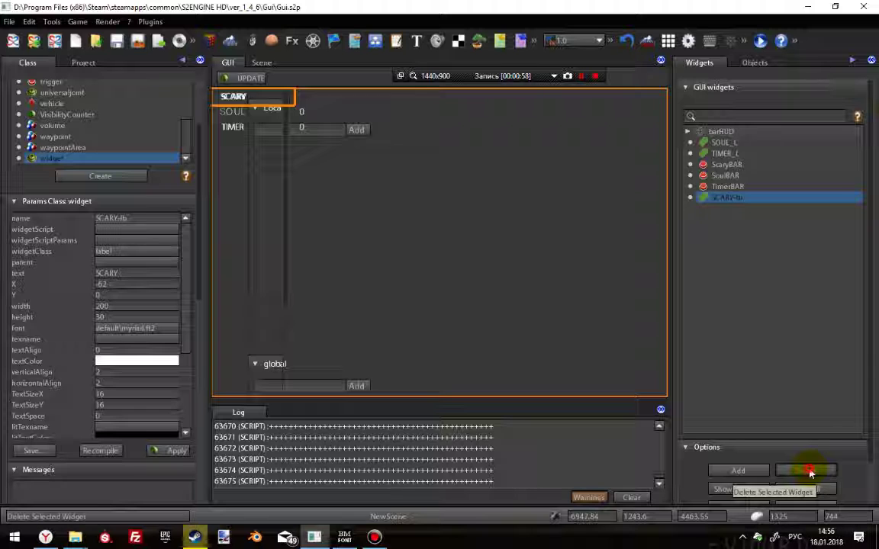
left_click(725, 189)
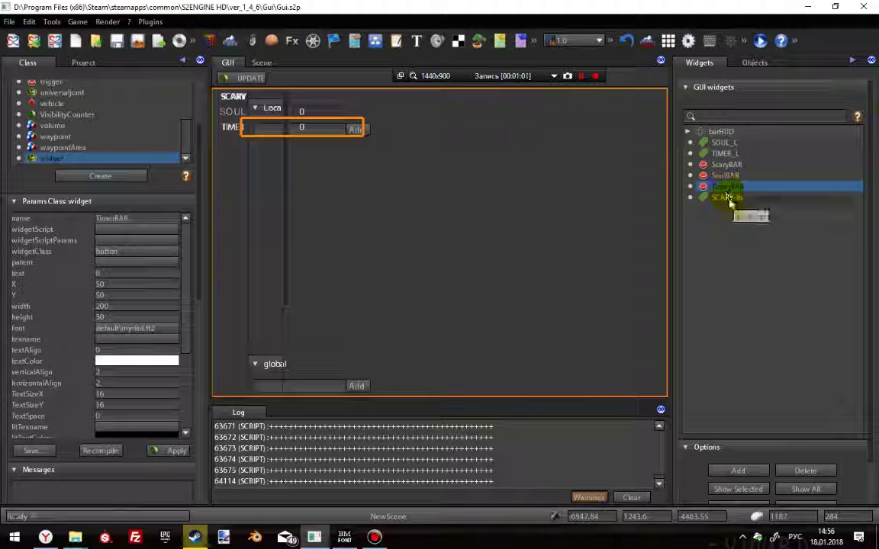
left_click(806, 472)
left_click(727, 197)
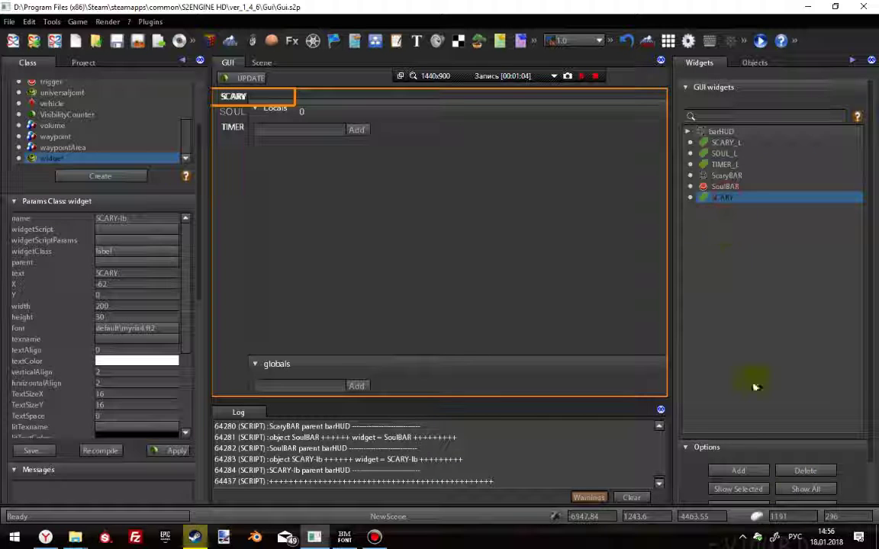
left_click(811, 473)
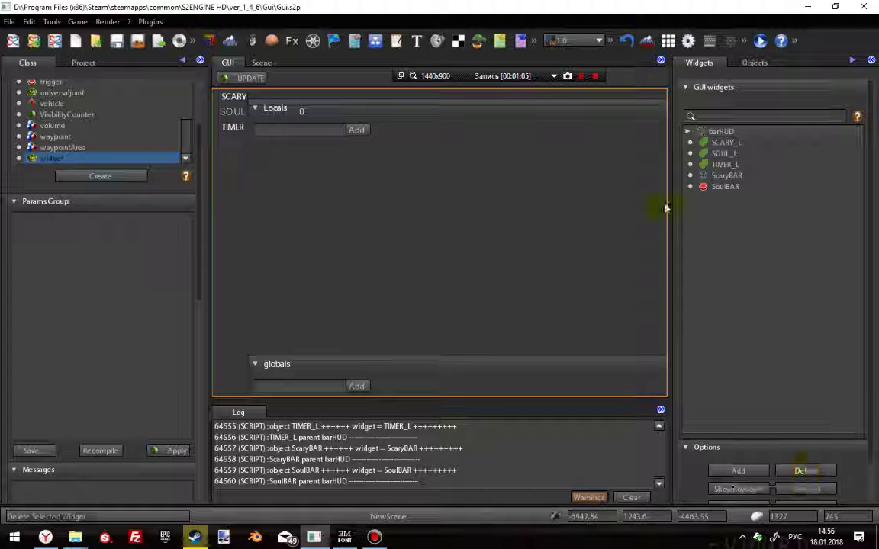
Delete the SoulBAR and ScaryBAR widgets, keeping only the three text labels in the barHUD interface.
left_click(719, 189)
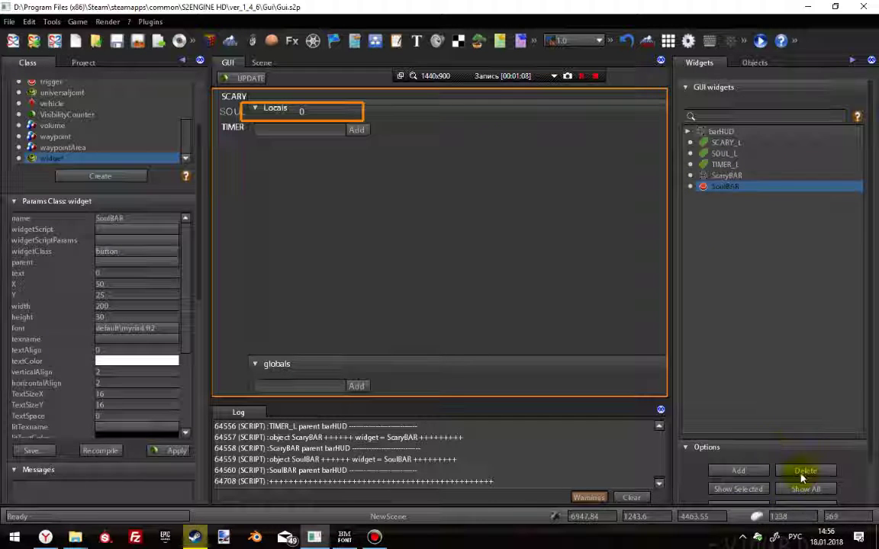
left_click(805, 472)
left_click(725, 176)
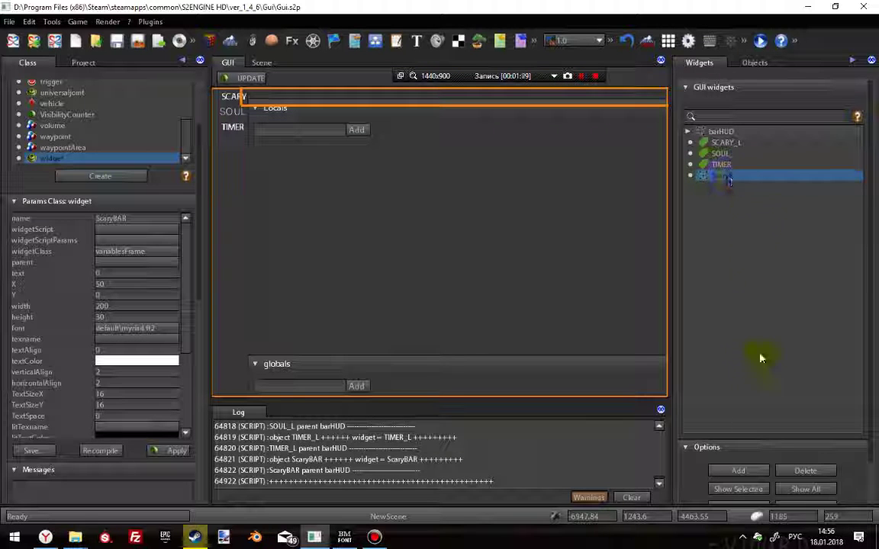
left_click(805, 470)
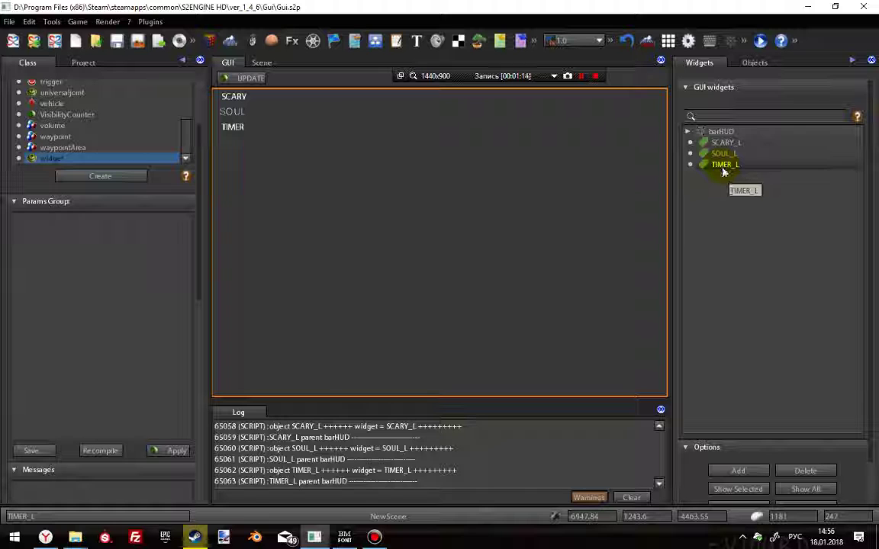
Check the parameters of the SCARY_L, SOUL_L and TIMER_L labels and of the barHUD interface.
left_click(719, 144)
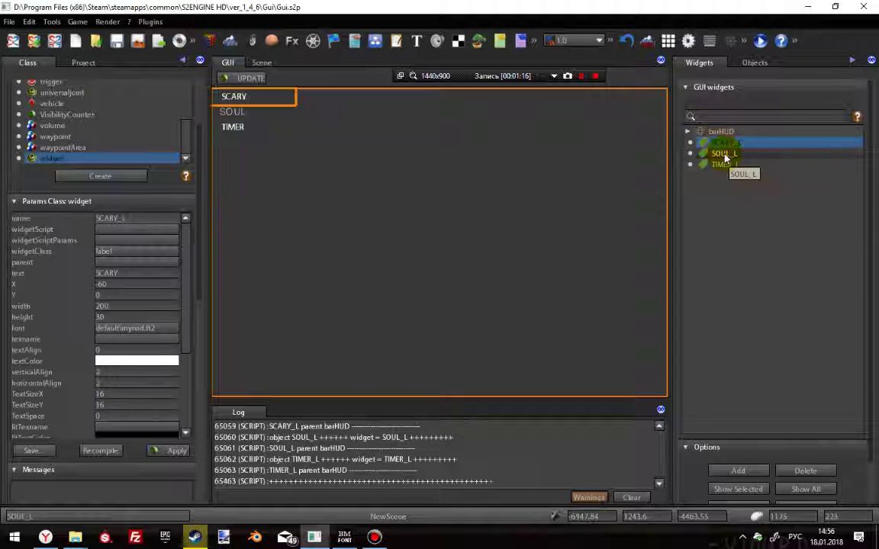
left_click(724, 155)
left_click(723, 165)
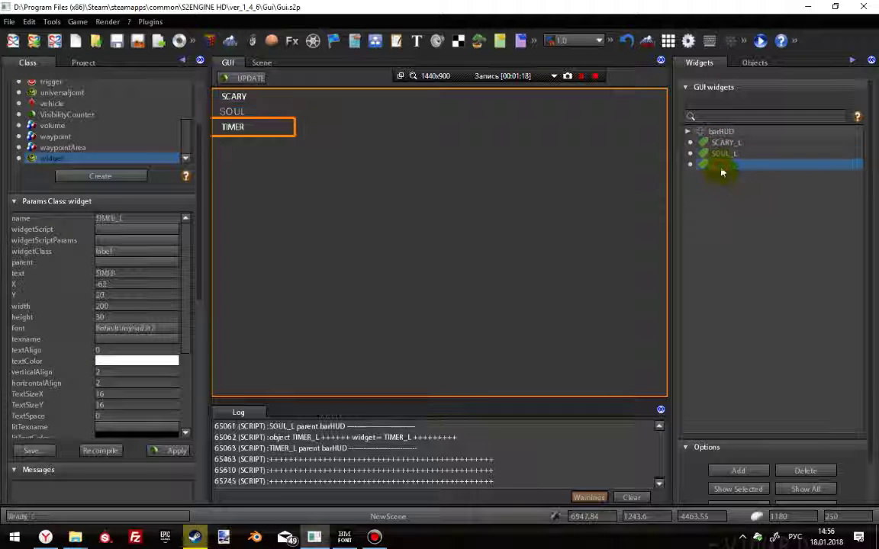
left_click(721, 132)
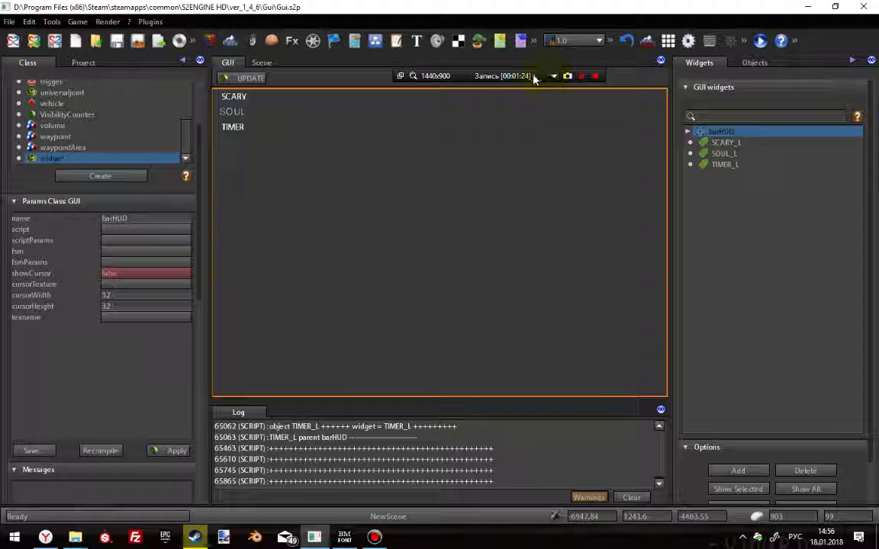
Run the scene in game mode, walk around the room to check the HUD labels, and stop the test.
left_click(262, 64)
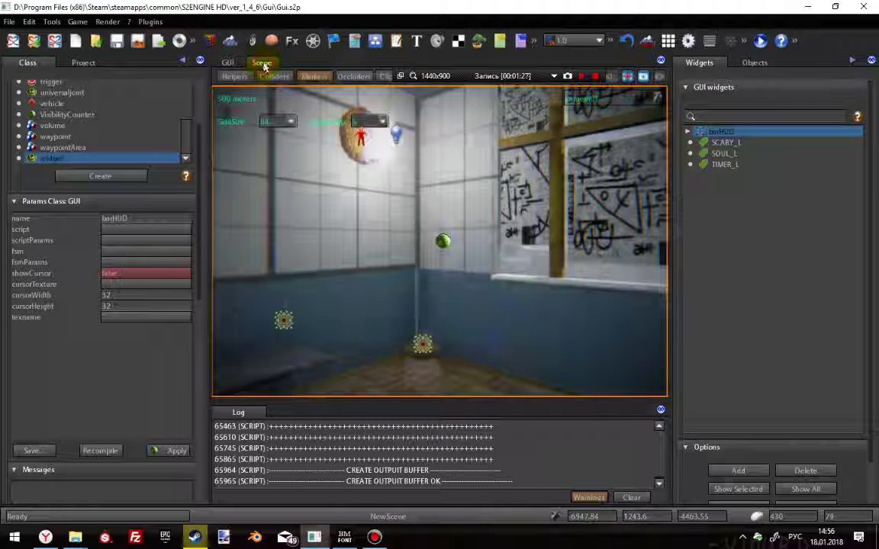
left_click(759, 41)
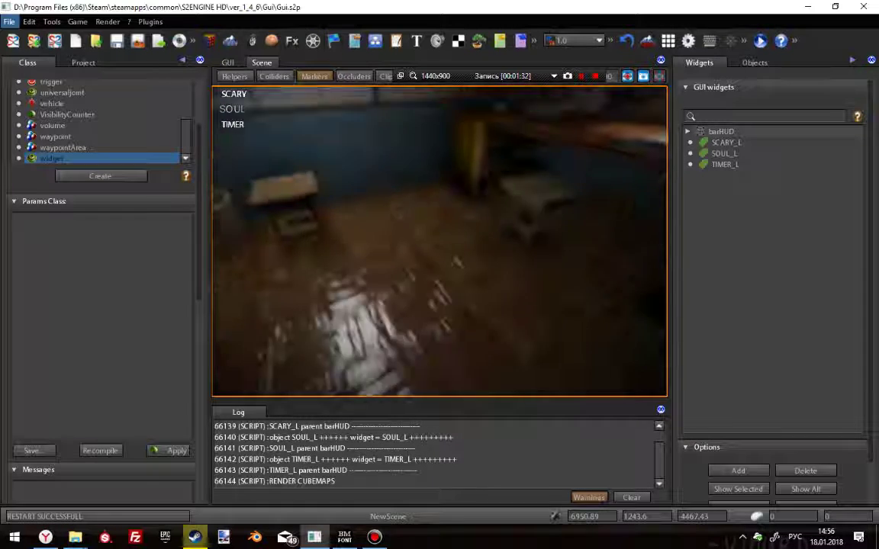
key("w")
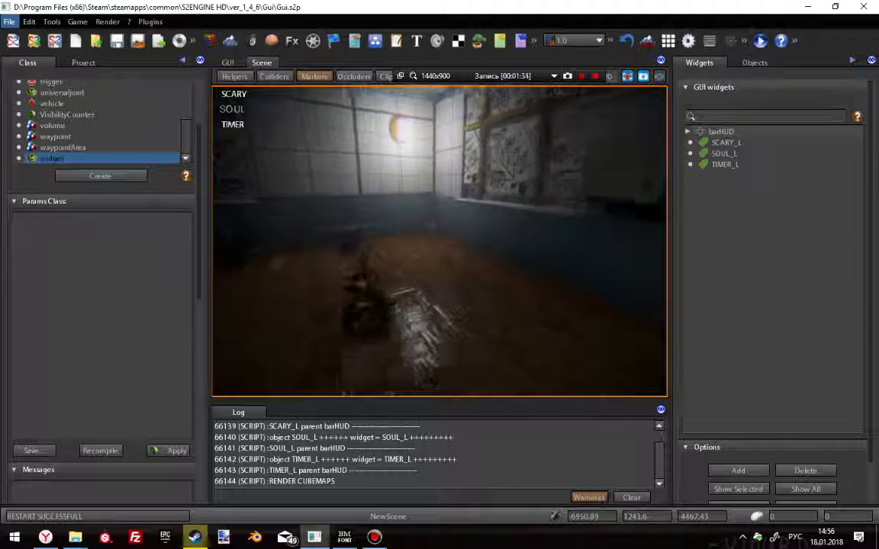
key("w")
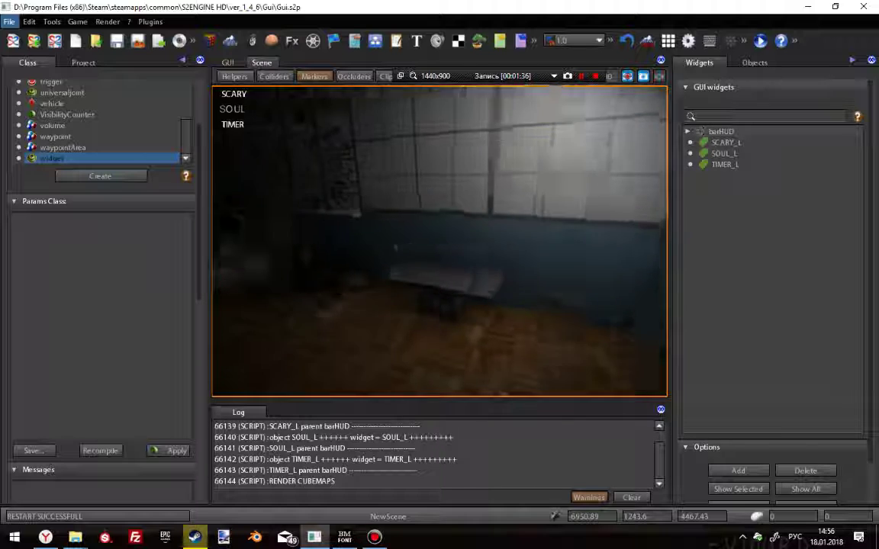
key("w")
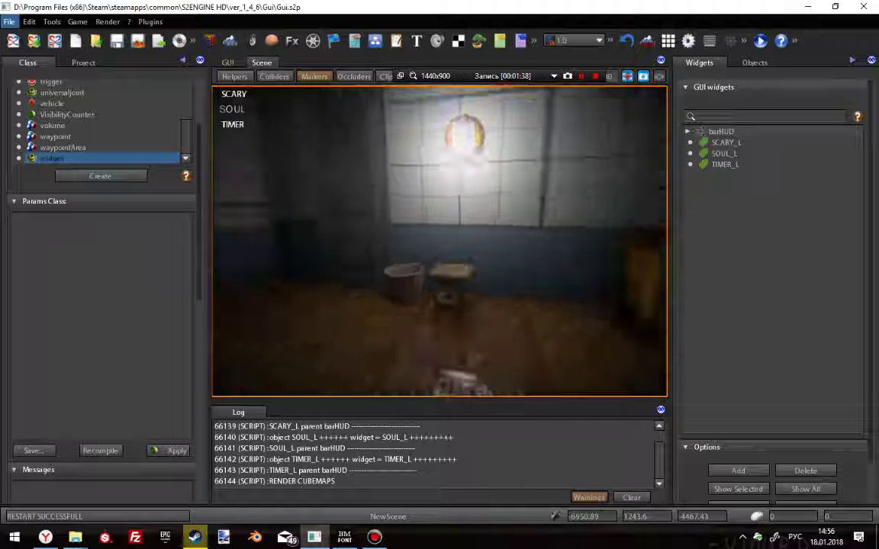
key("Escape")
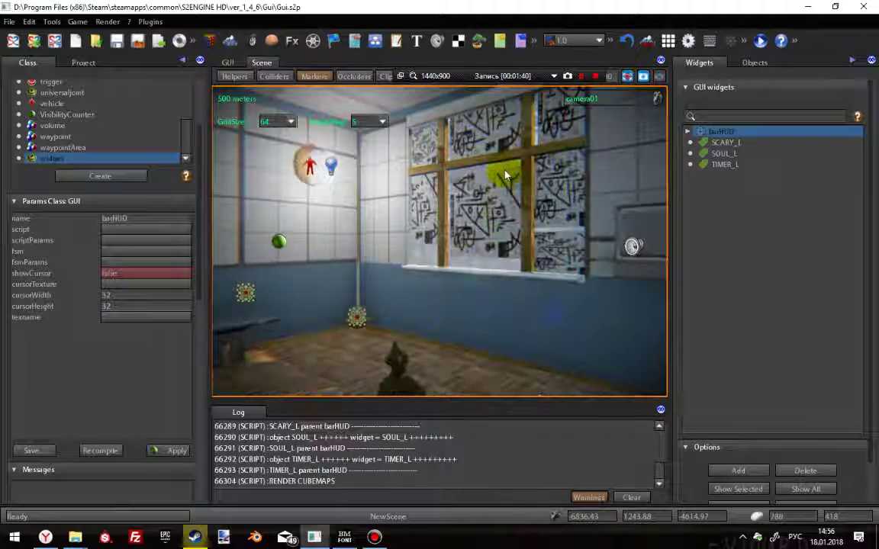
Rename the barHUD interface that holds the three labels as barHUD_lable.
left_click(228, 63)
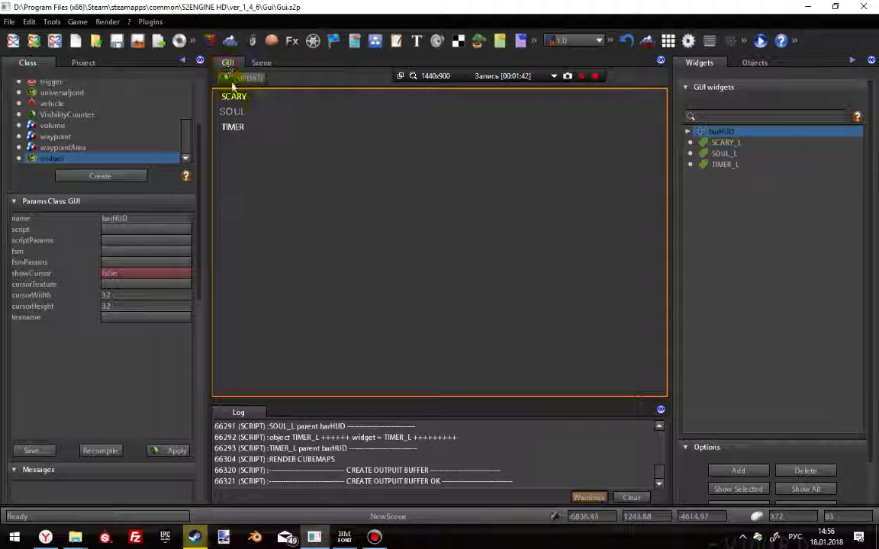
left_click(235, 98)
left_click(235, 111)
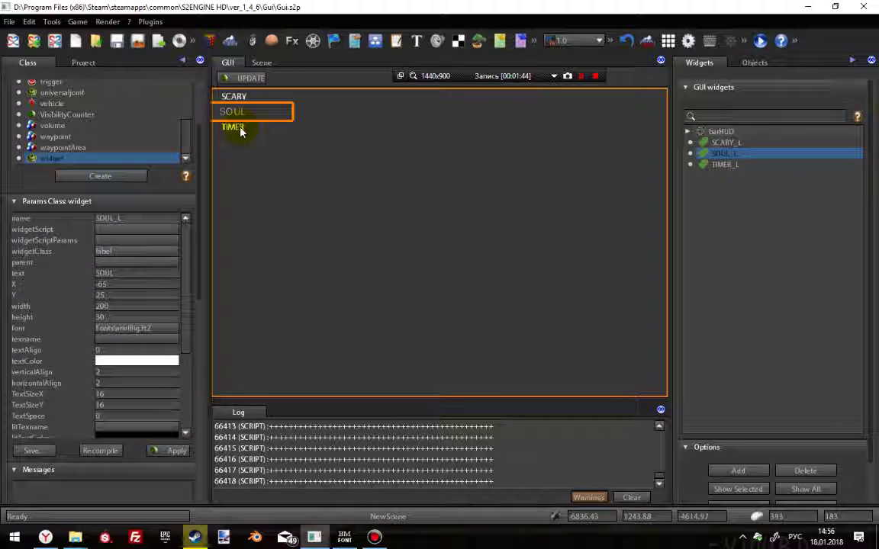
left_click(238, 127)
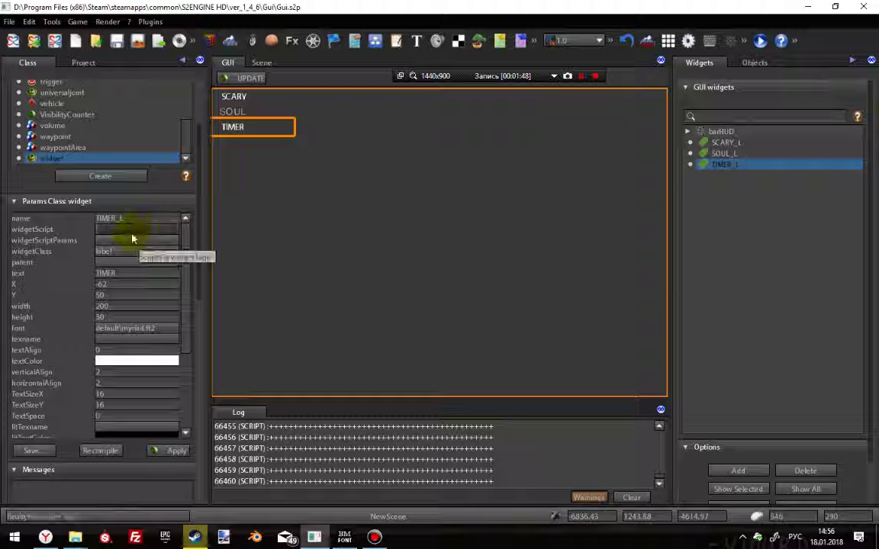
left_click(720, 132)
left_click(136, 218)
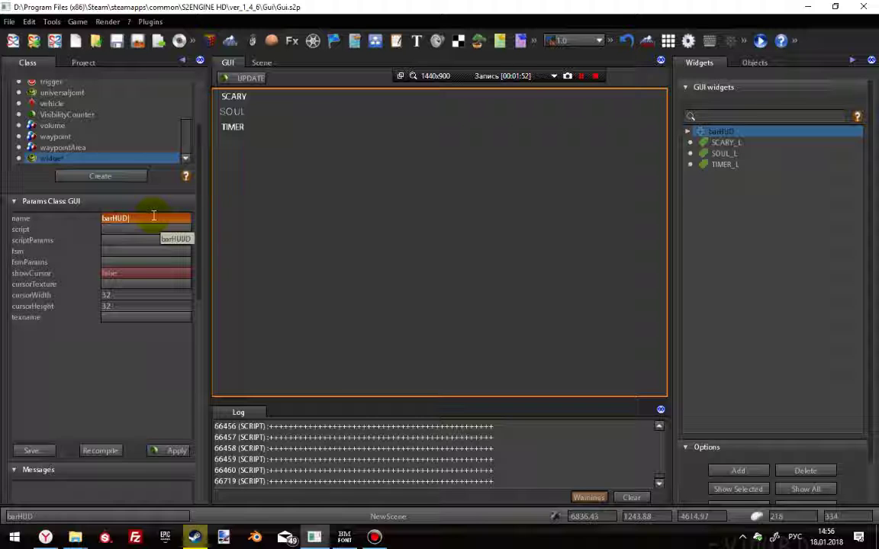
type("_Iable")
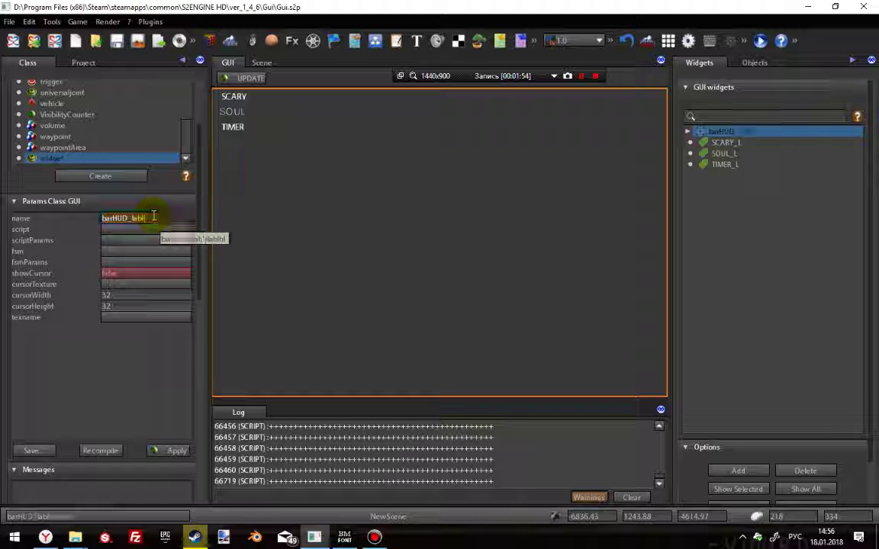
key("Return")
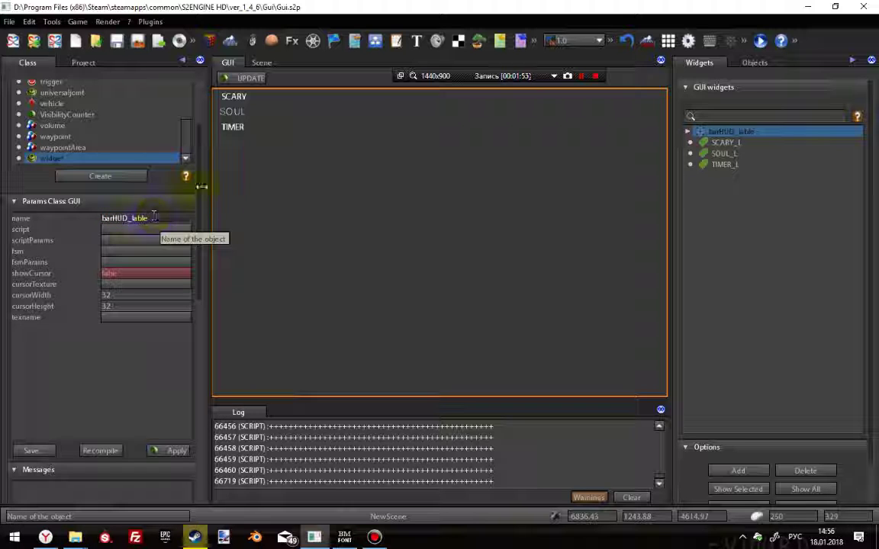
Switch to the scene view and frame the floor area around the HUD object markers.
left_click(261, 62)
right_click_drag(308, 308, 421, 324)
left_click_drag(422, 324, 474, 291)
right_click_drag(473, 291, 474, 293)
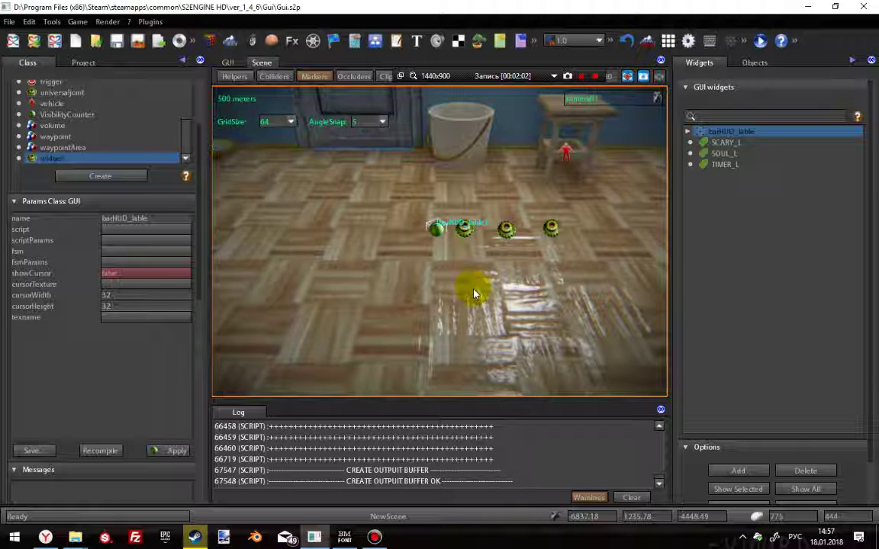
Try to place a second GUI object named GUI_bars on the floor near the existing HUD markers.
left_click(114, 178)
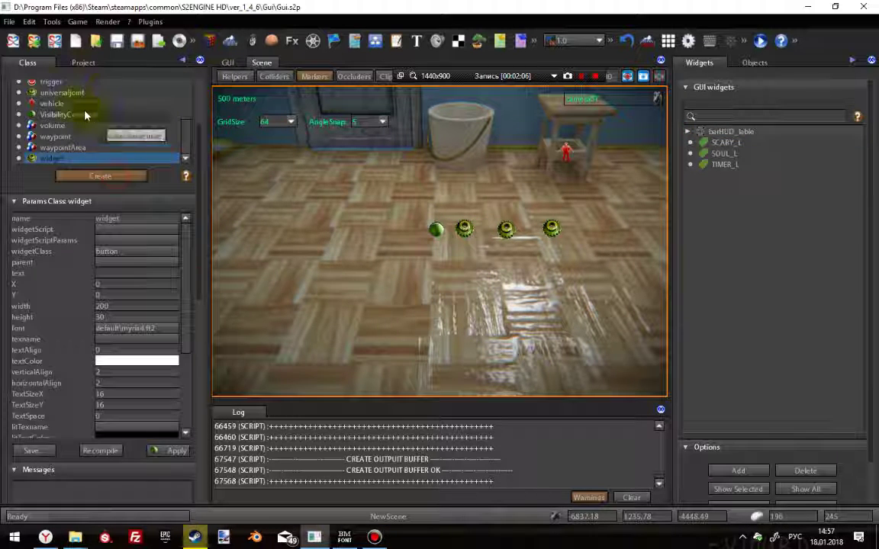
scroll(71, 126, "up", 5)
scroll(69, 125, "up", 5)
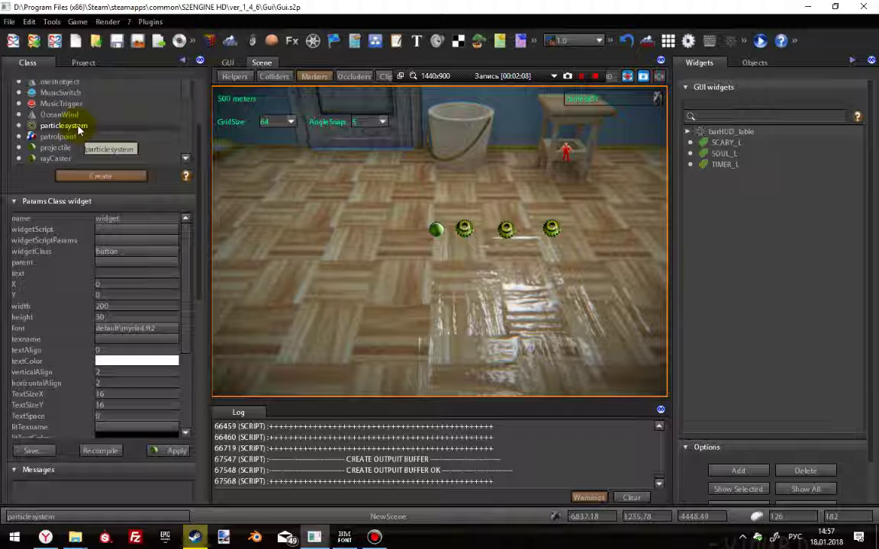
left_click(55, 138)
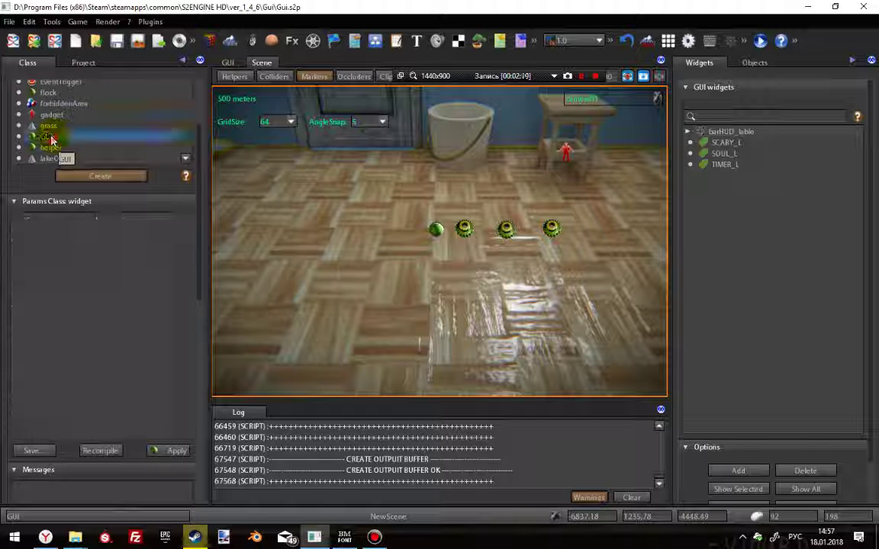
left_click(131, 219)
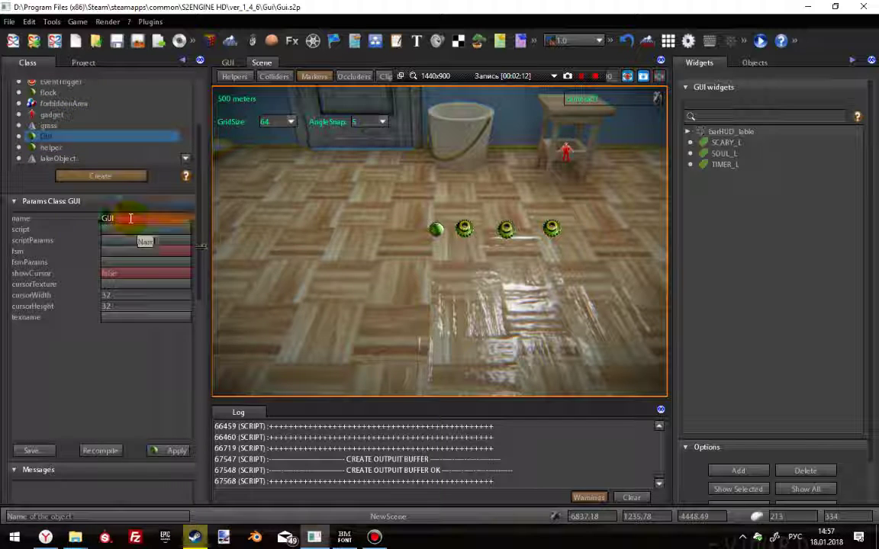
type("GUI")
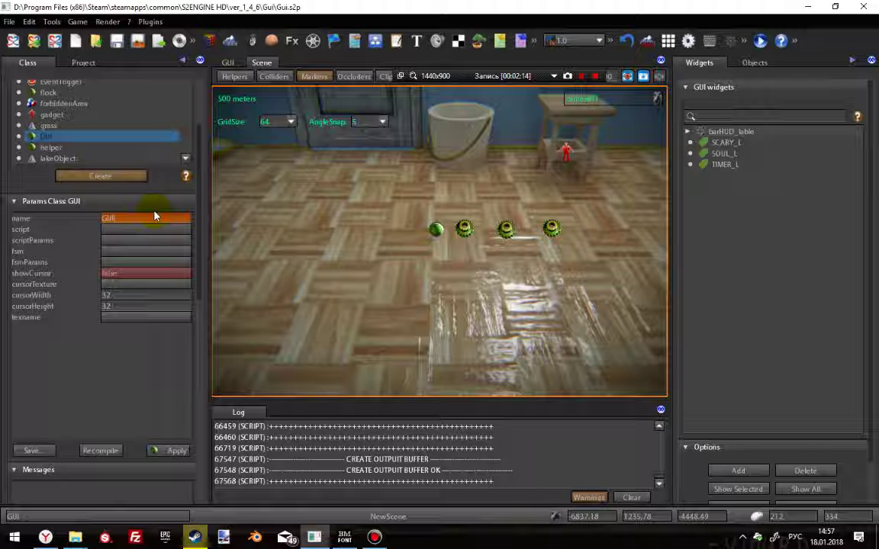
type("_bars")
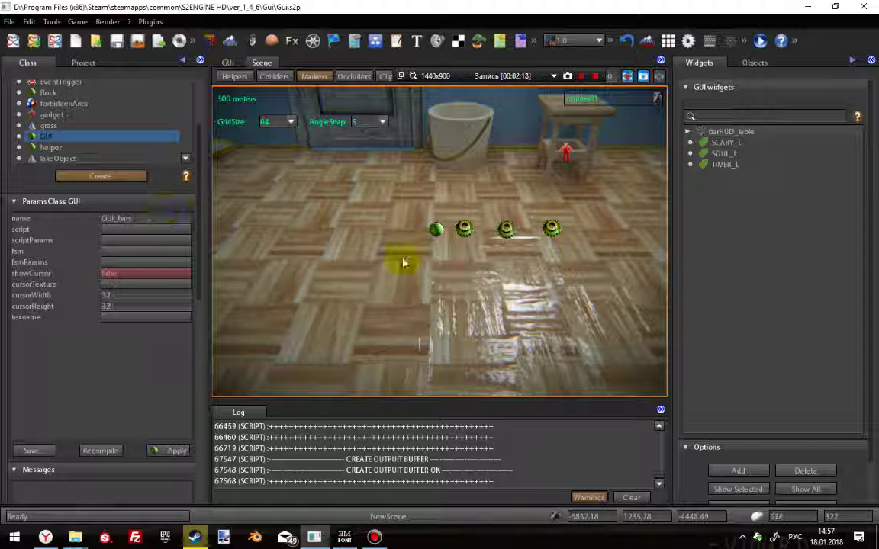
left_click(435, 270)
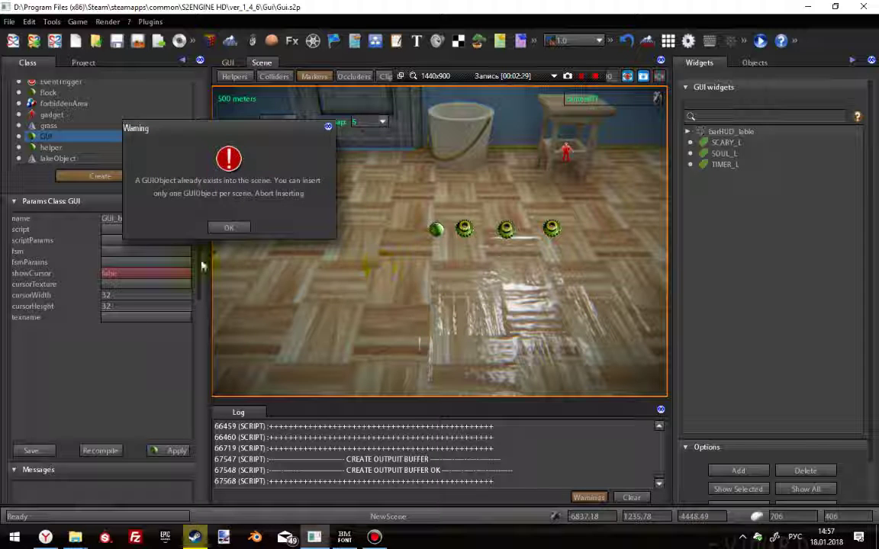
left_click(229, 229)
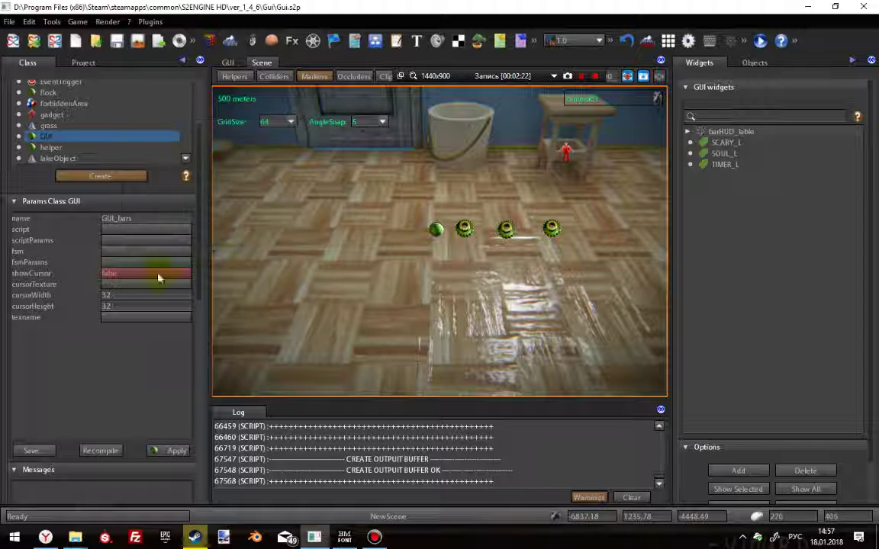
left_click(103, 180)
Place three new widget objects in a row on the floor in front of the existing label markers.
scroll(74, 139, "down", 4)
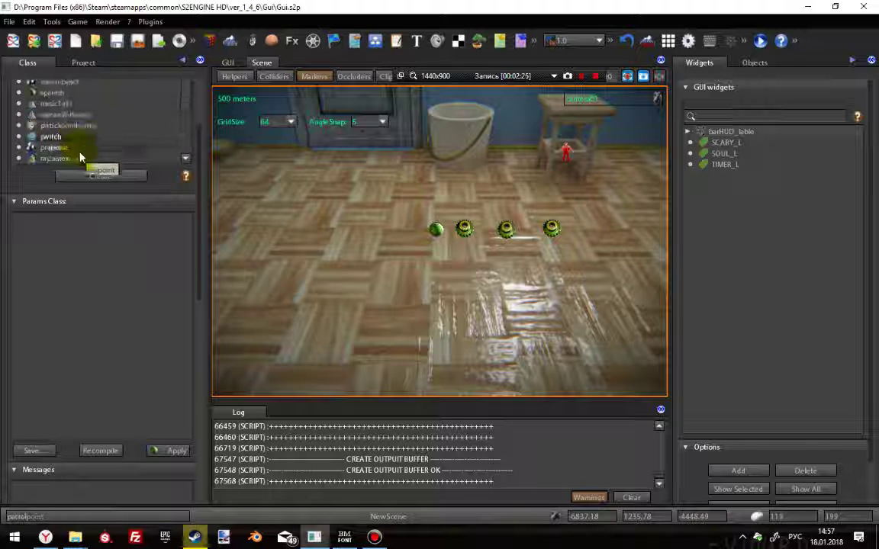
scroll(80, 157, "down", 5)
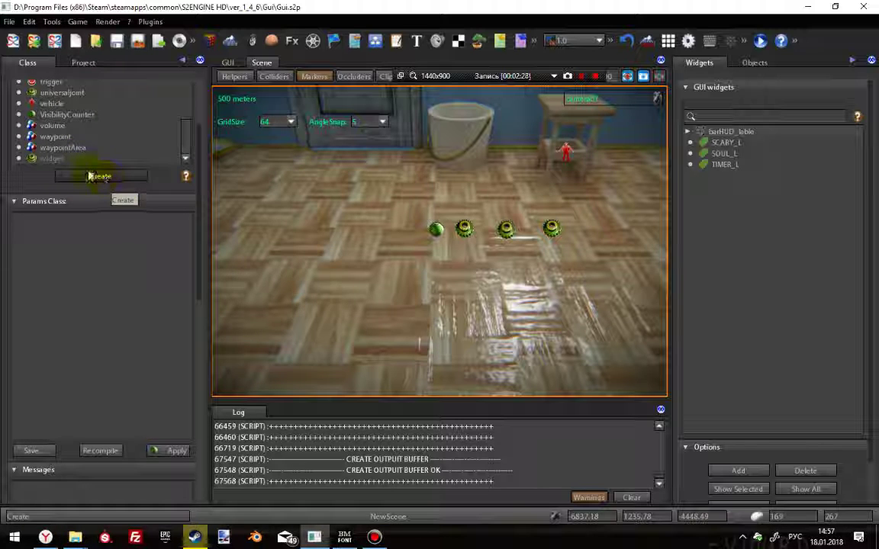
left_click(52, 158)
left_click(100, 176)
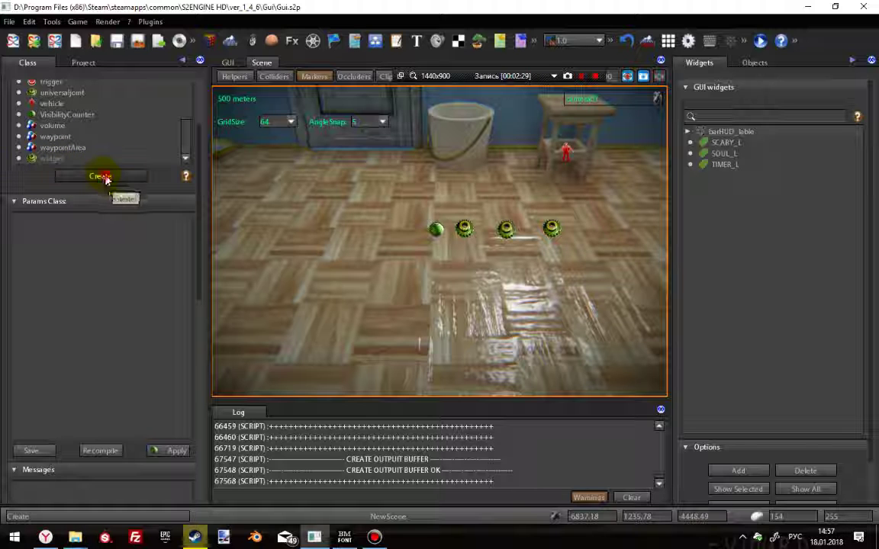
left_click(52, 158)
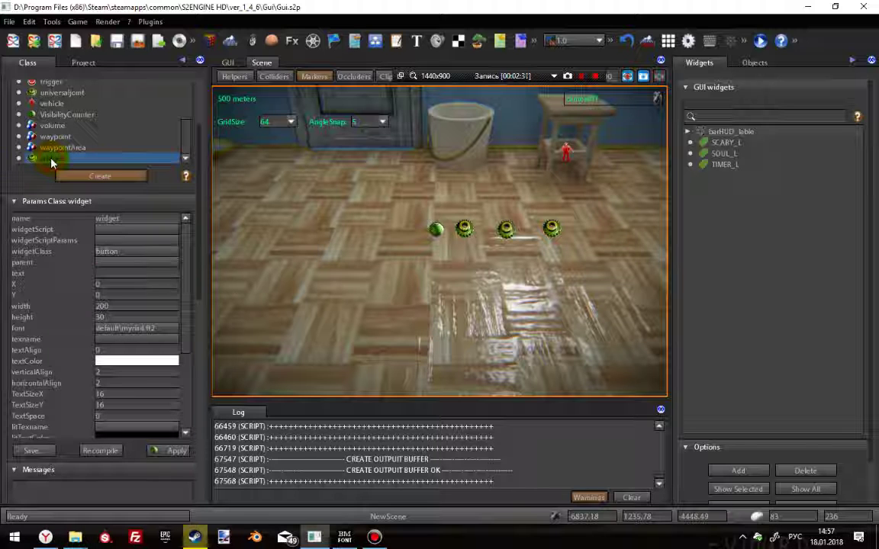
left_click(457, 275)
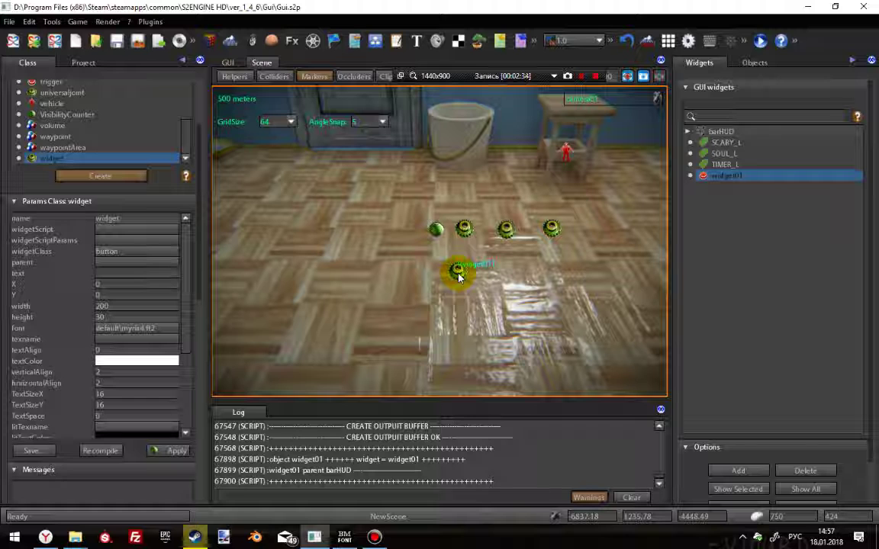
left_click(515, 273)
left_click(556, 274)
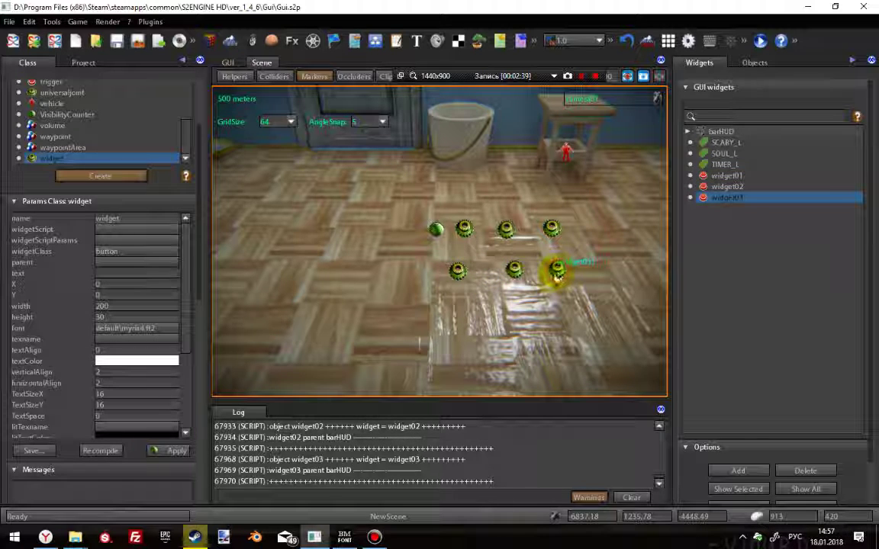
left_click(101, 176)
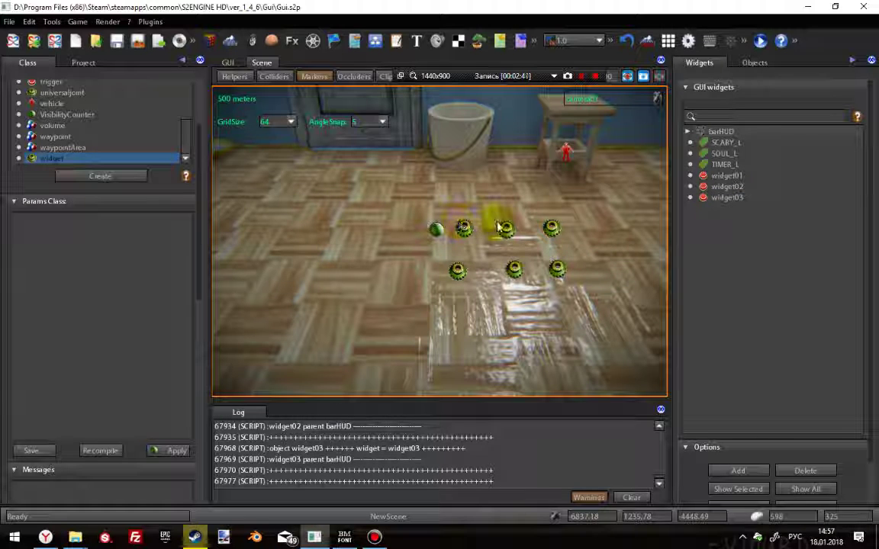
Rename the first new widget, widget01, as text_scary.
left_click(458, 273)
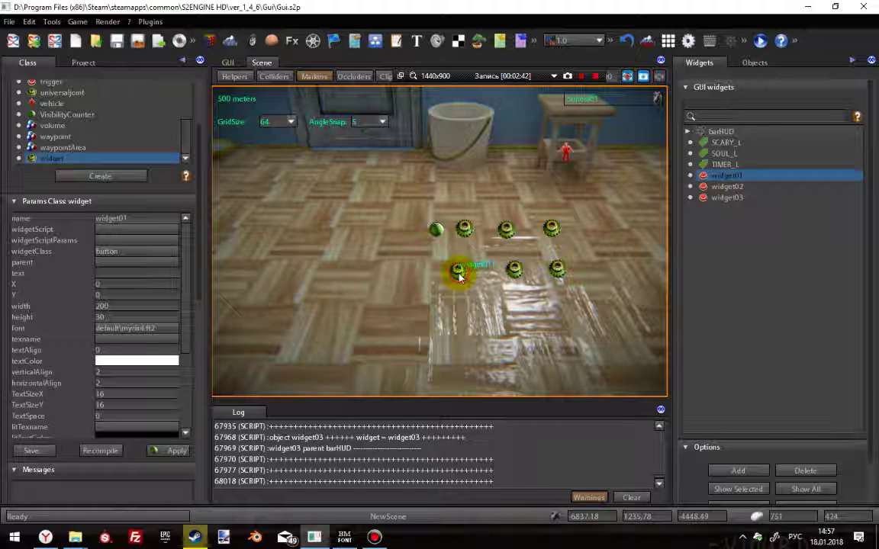
left_click(131, 218)
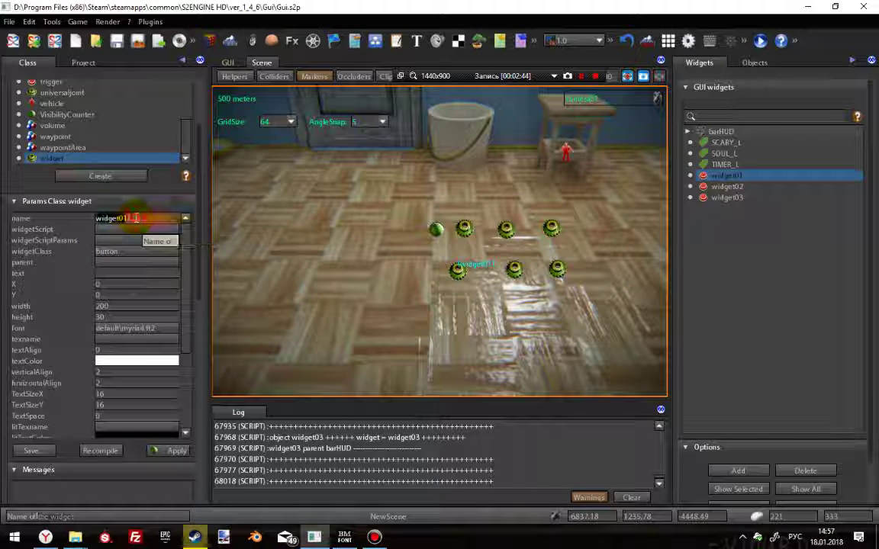
double_click(133, 218)
type("v")
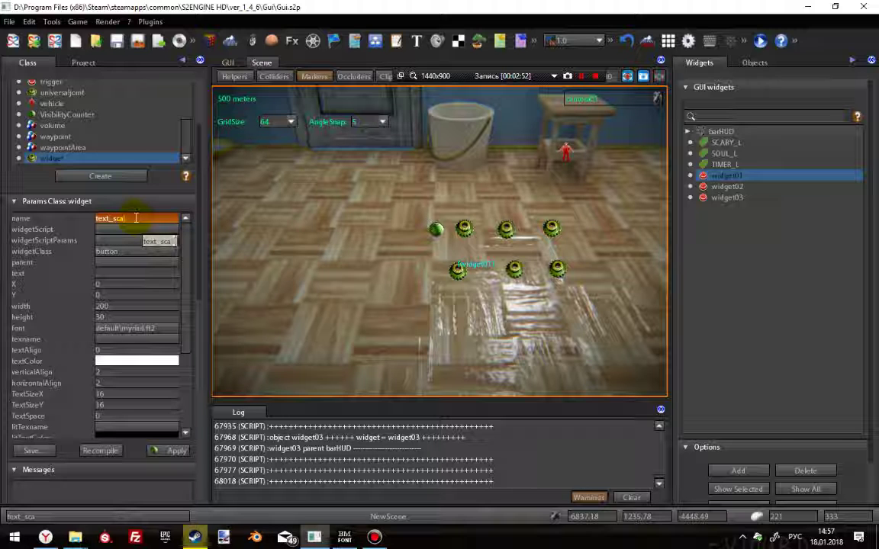
type("ext_scary")
key("Return")
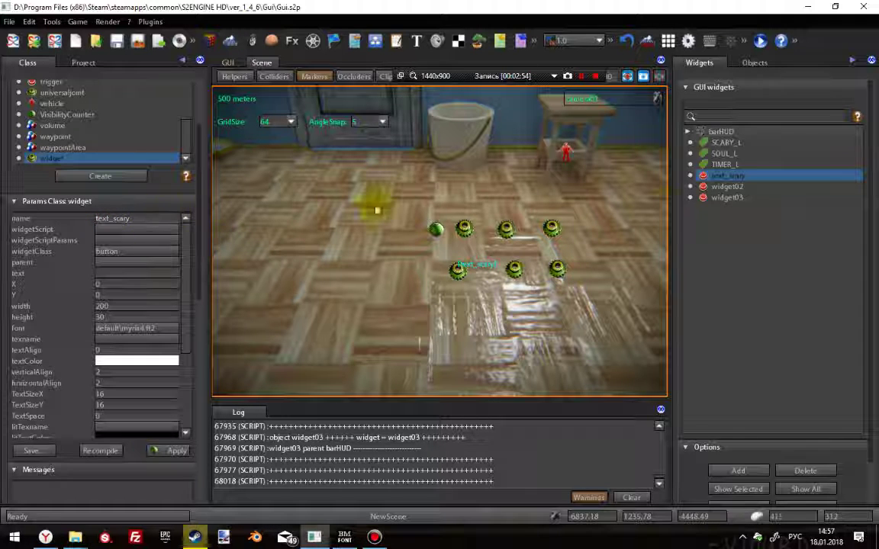
Rename the second new widget, widget02, as text_soul.
left_click(725, 187)
left_click(142, 218)
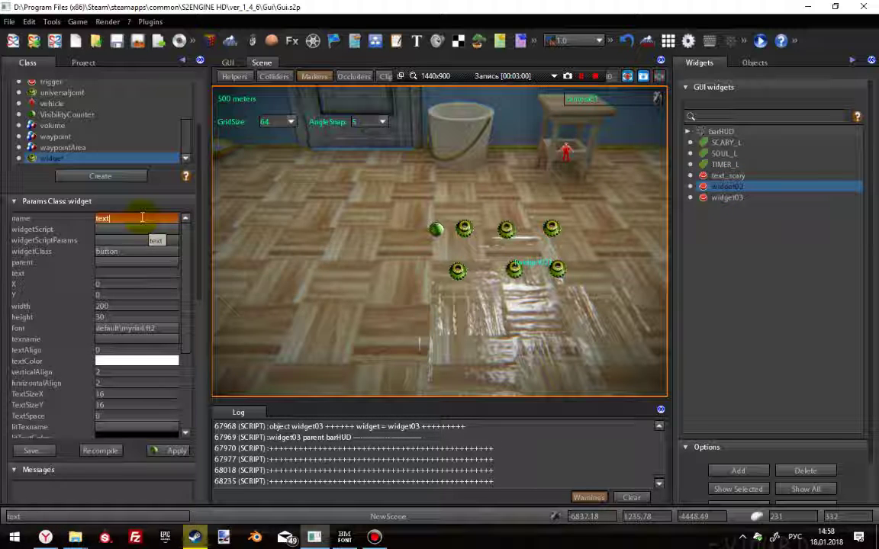
type("text_soul")
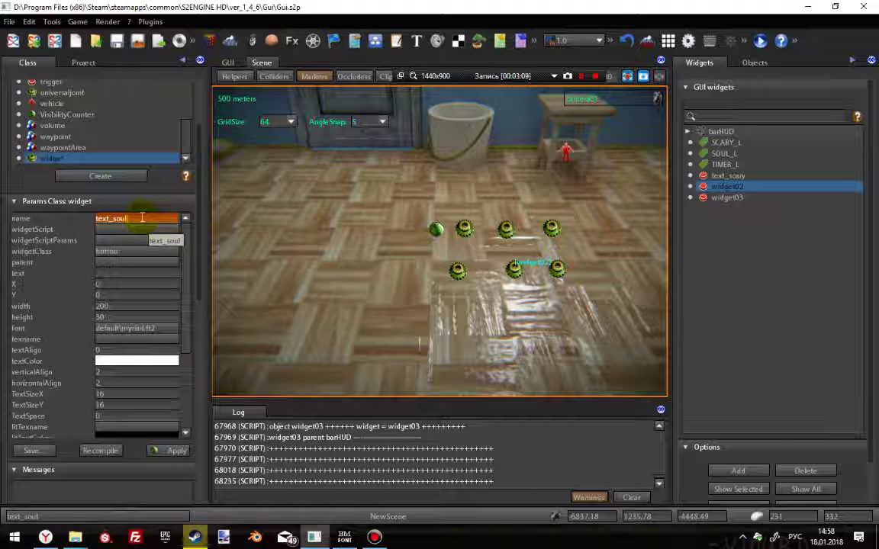
key("Return")
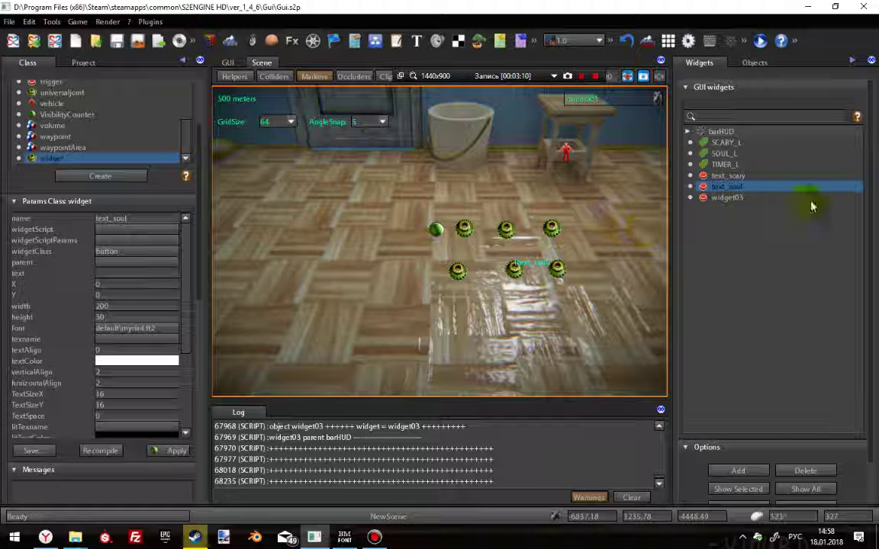
Rename the third new widget, widget03, as text_timer and save the project.
left_click(744, 198)
double_click(145, 218)
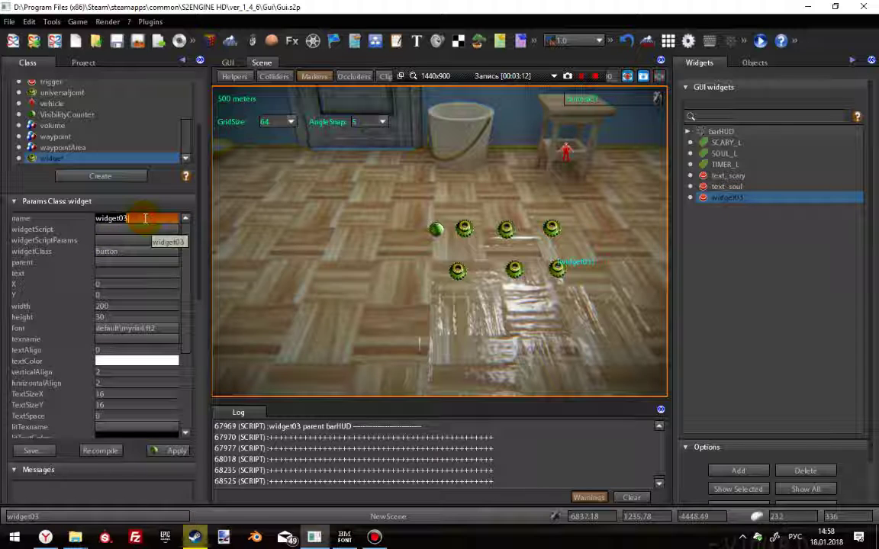
type("text_timer")
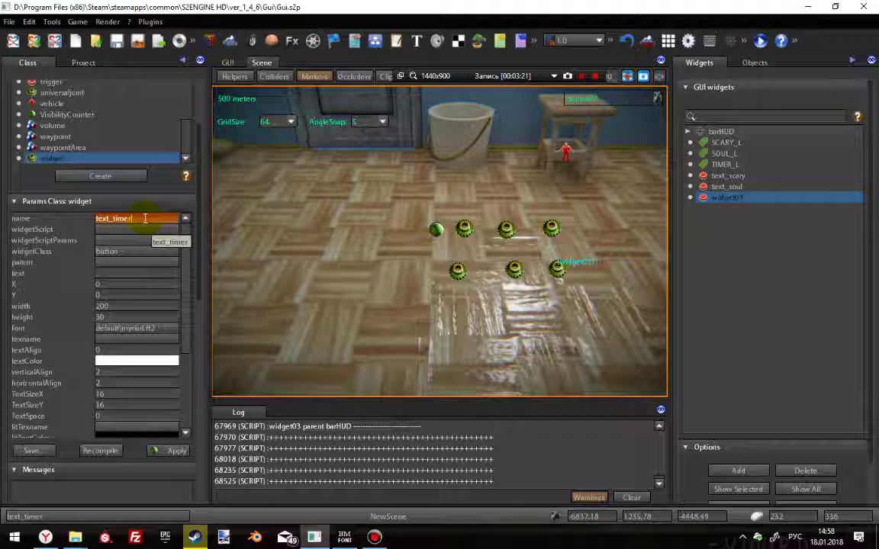
key("Return")
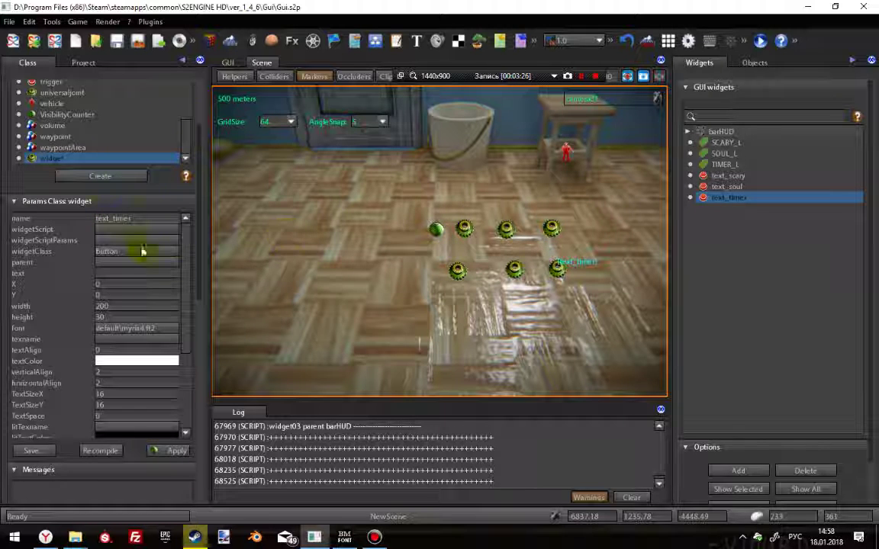
left_click(117, 43)
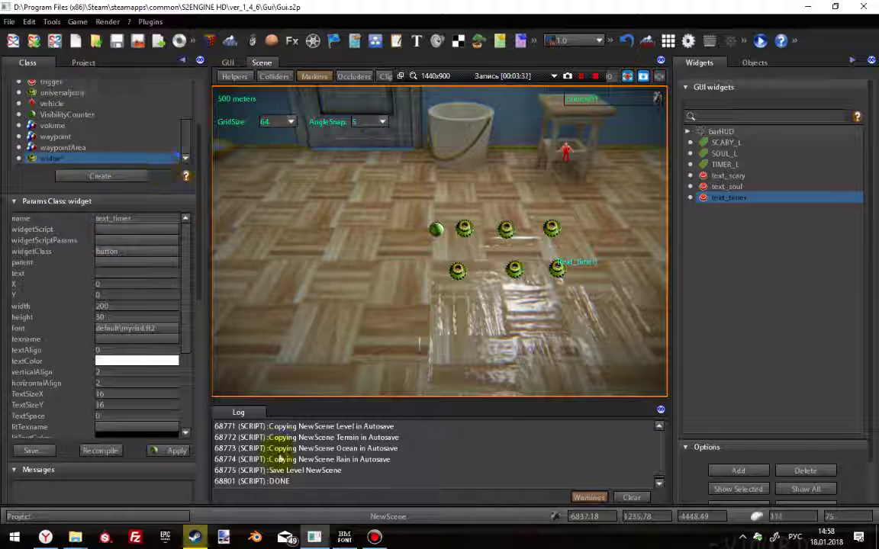
scroll(303, 464, "up", 10)
scroll(306, 462, "up", 15)
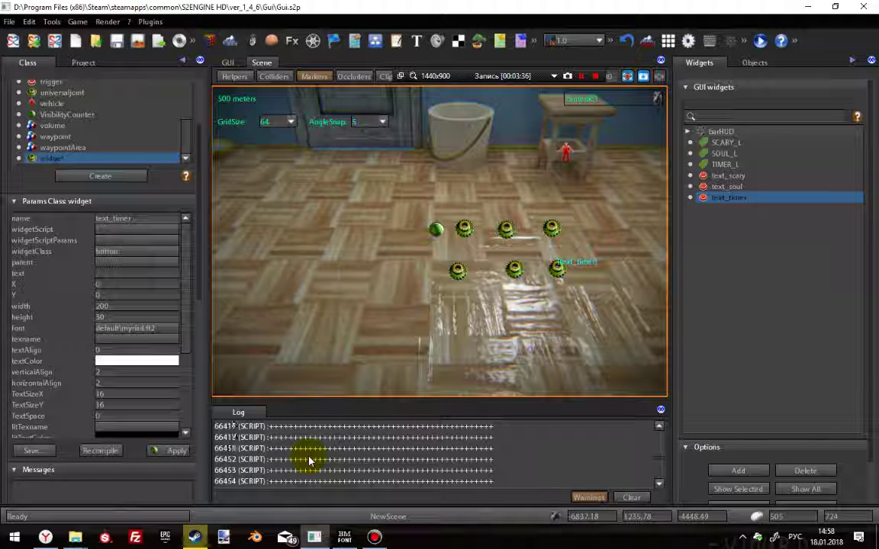
scroll(309, 461, "up", 2)
right_click_drag(385, 292, 420, 293)
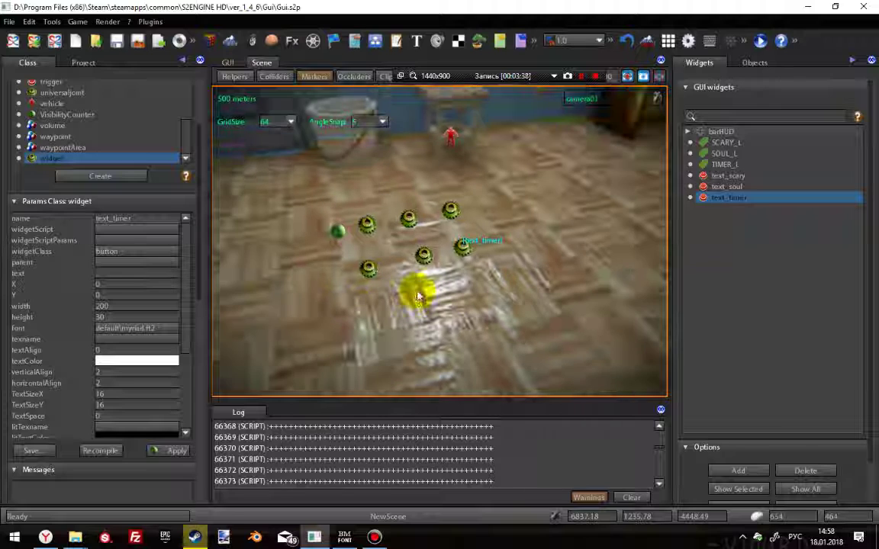
Switch to the GUI layout view and set the text_scary widget's X position to 50.
left_click(228, 63)
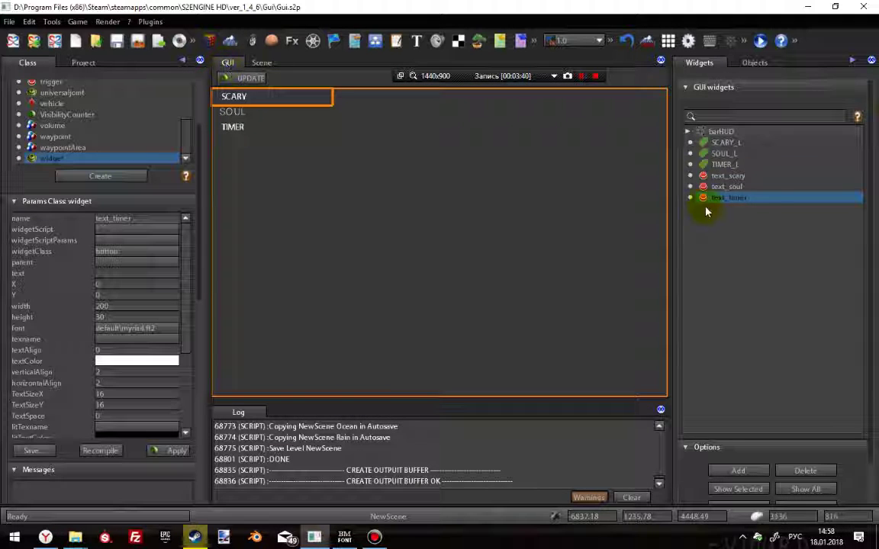
left_click(726, 177)
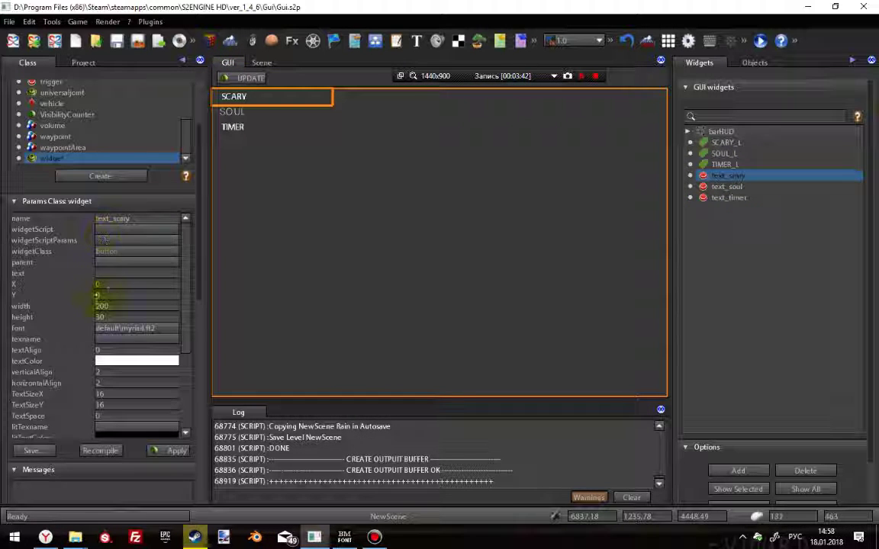
left_click(112, 284)
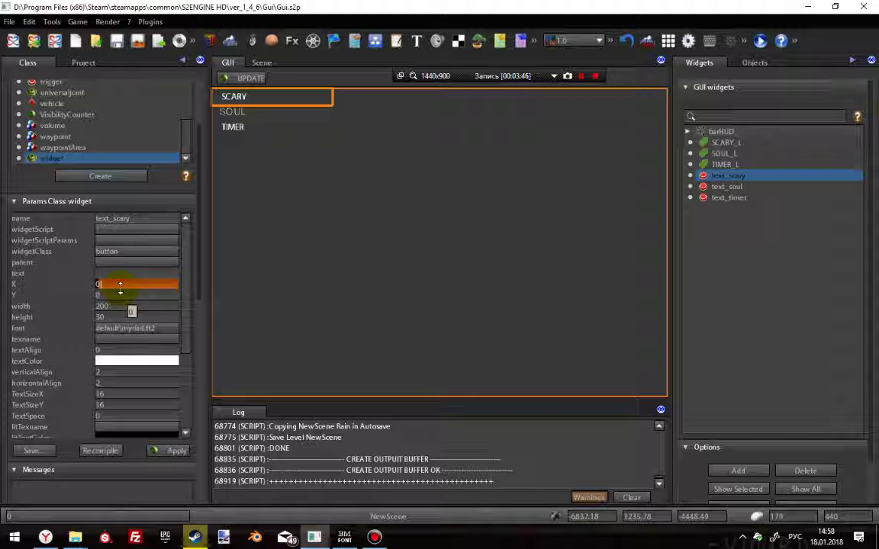
type("50")
key("Return")
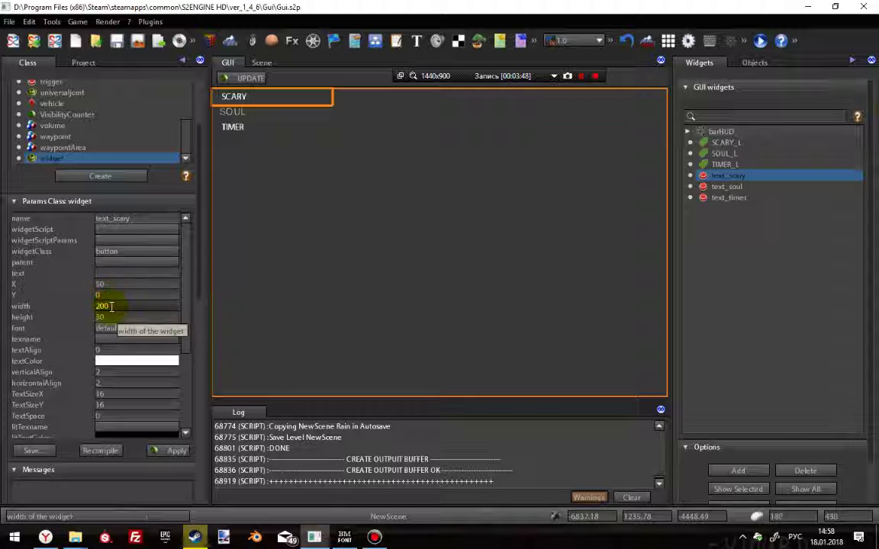
left_click(127, 283)
key("Return")
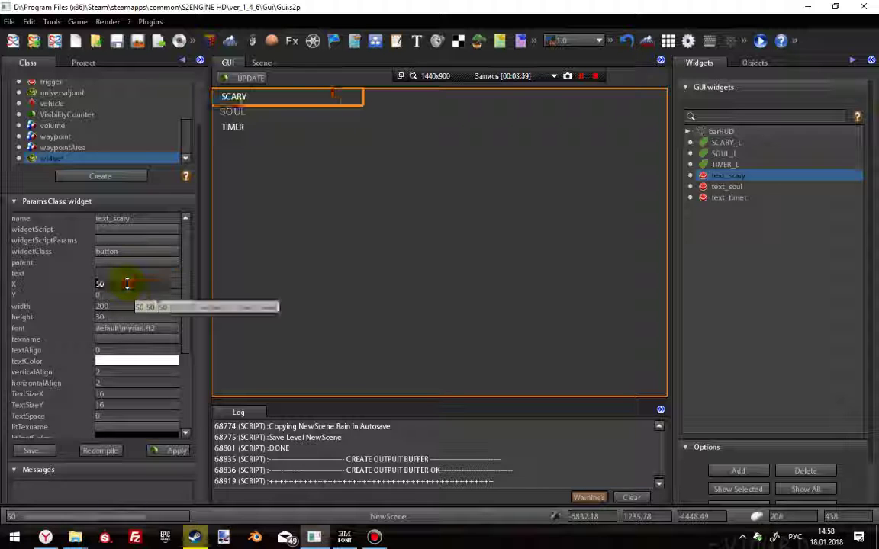
Position the text_soul widget at X 50 and Y 25, beside the SOUL label.
left_click(727, 186)
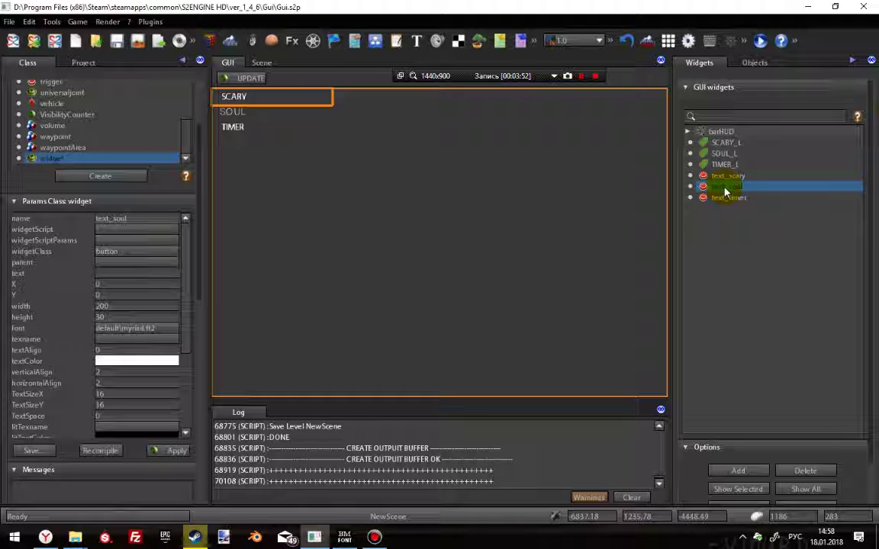
left_click(110, 283)
left_click(106, 294)
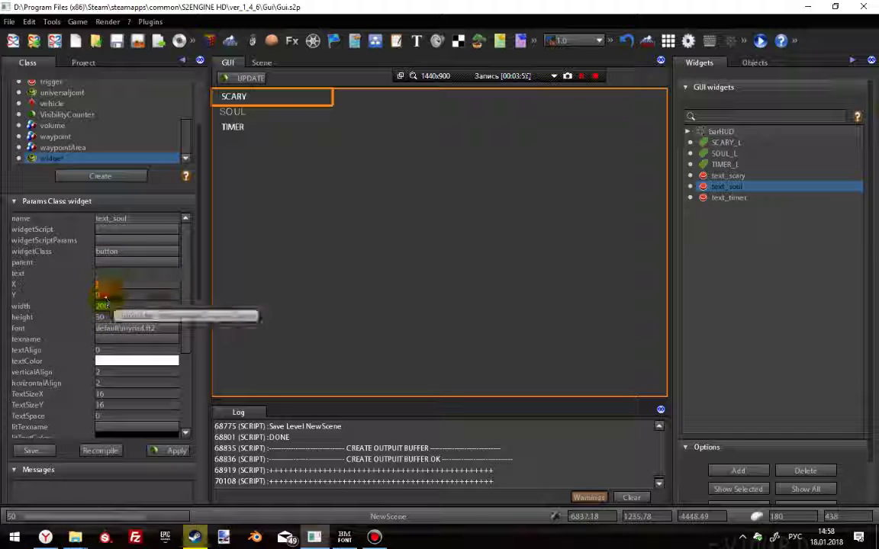
key("Return")
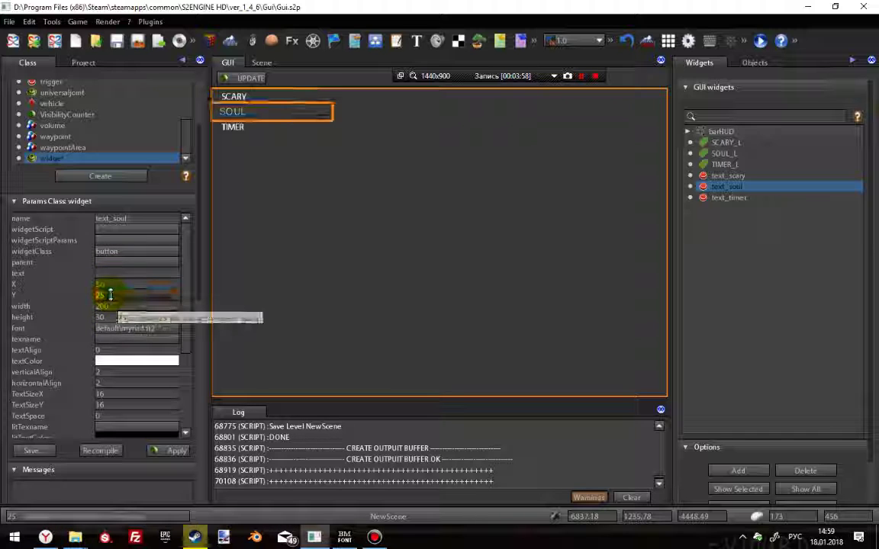
left_click(112, 284)
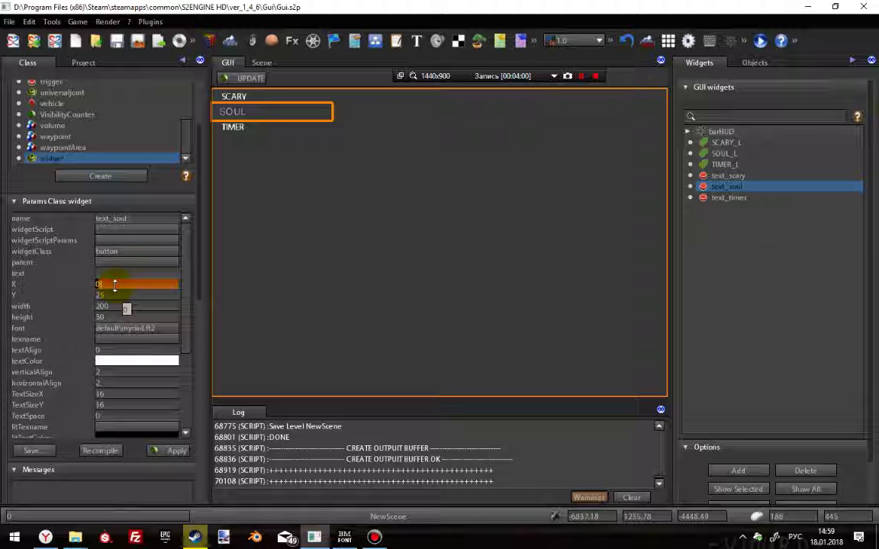
Position the text_timer widget at X 50 and Y 50, beside the TIMER label.
left_click(731, 199)
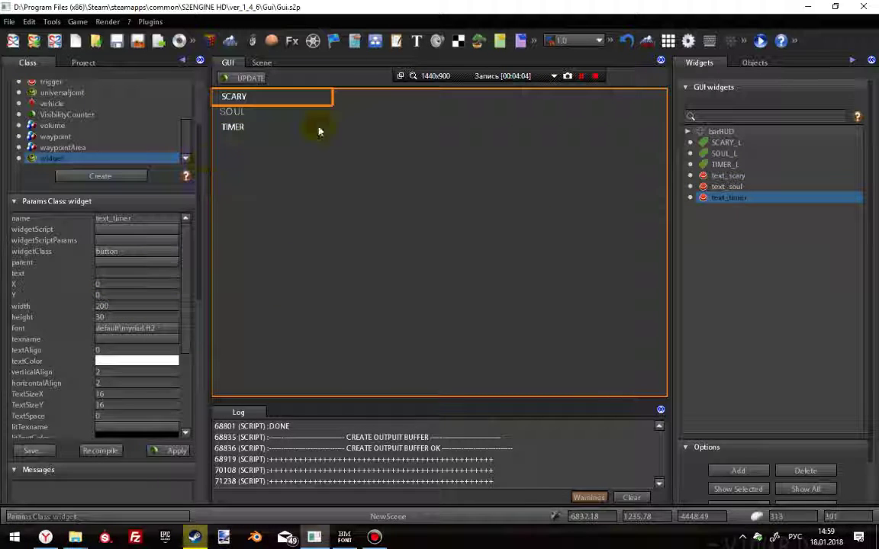
left_click(718, 187)
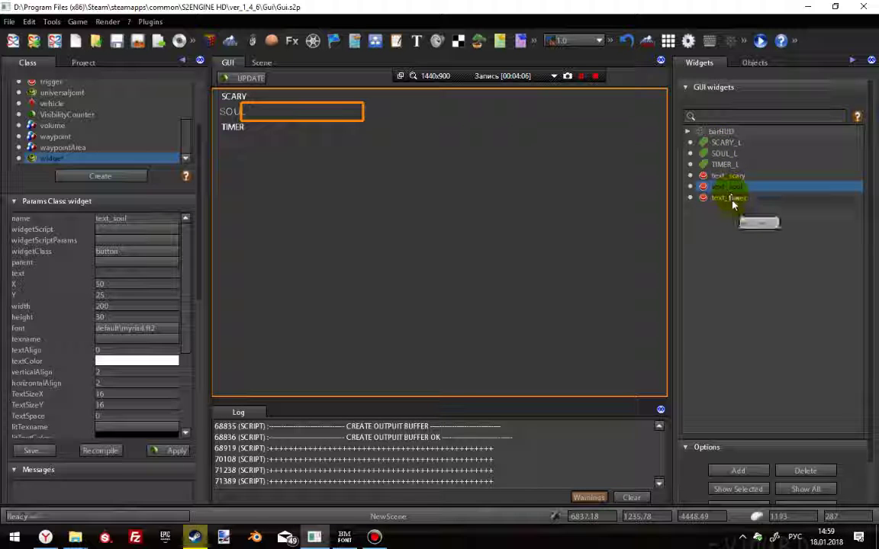
left_click(731, 199)
left_click(138, 283)
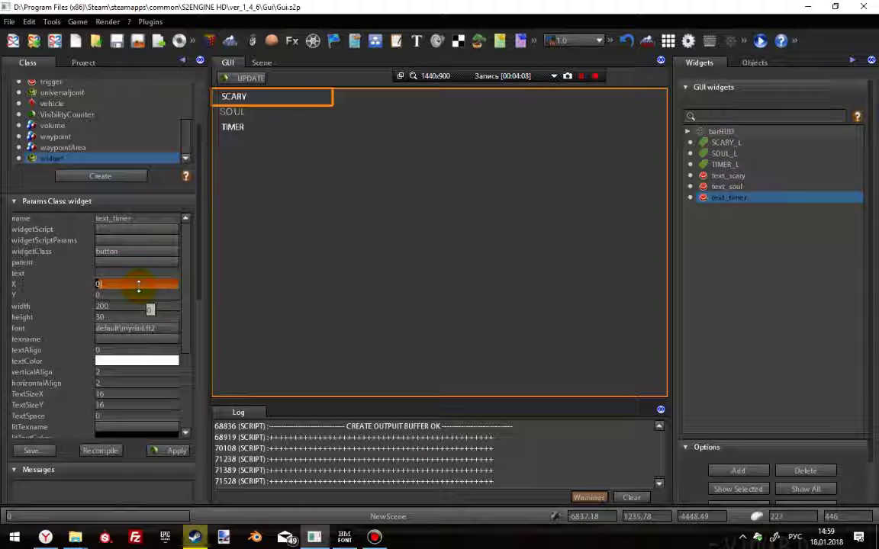
left_click(117, 295)
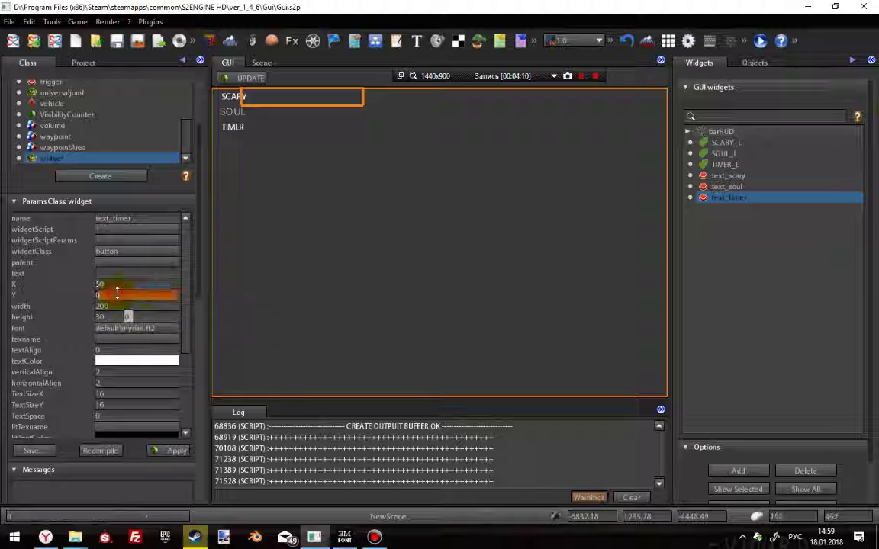
type("50")
Set the displayed text of the text_timer and text_soul widgets to 0.
left_click(114, 273)
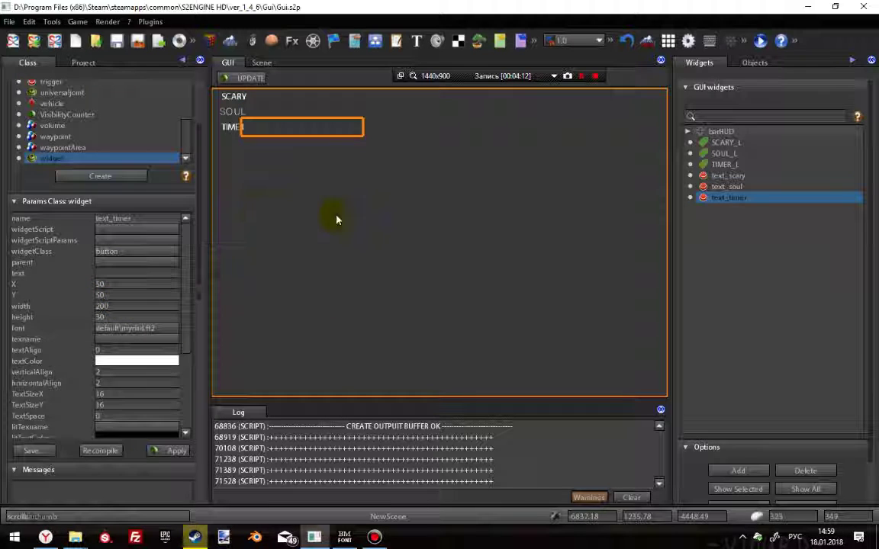
type("0")
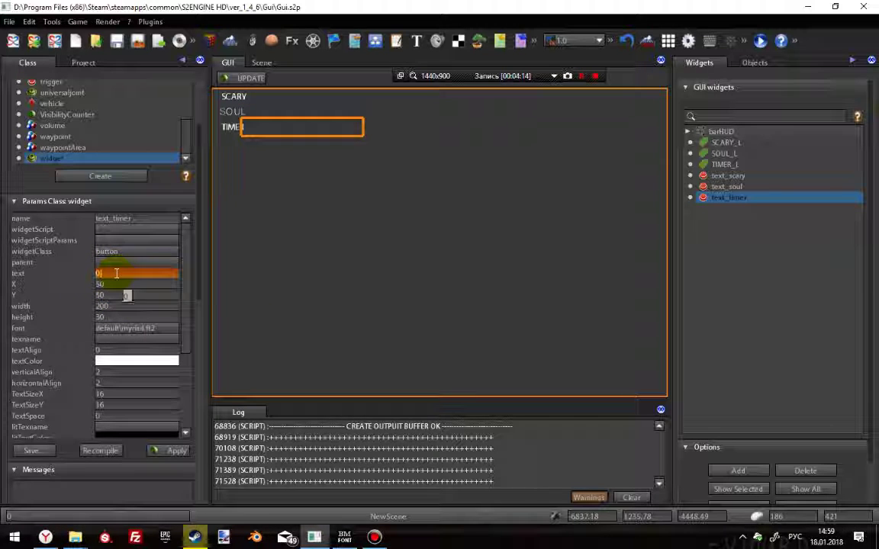
key("Return")
left_click(738, 187)
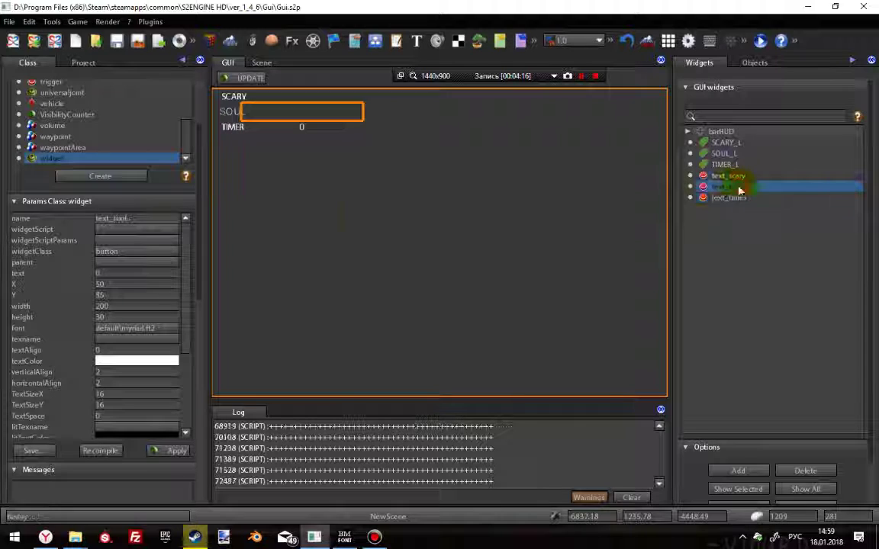
left_click(107, 273)
type("0")
key("Return")
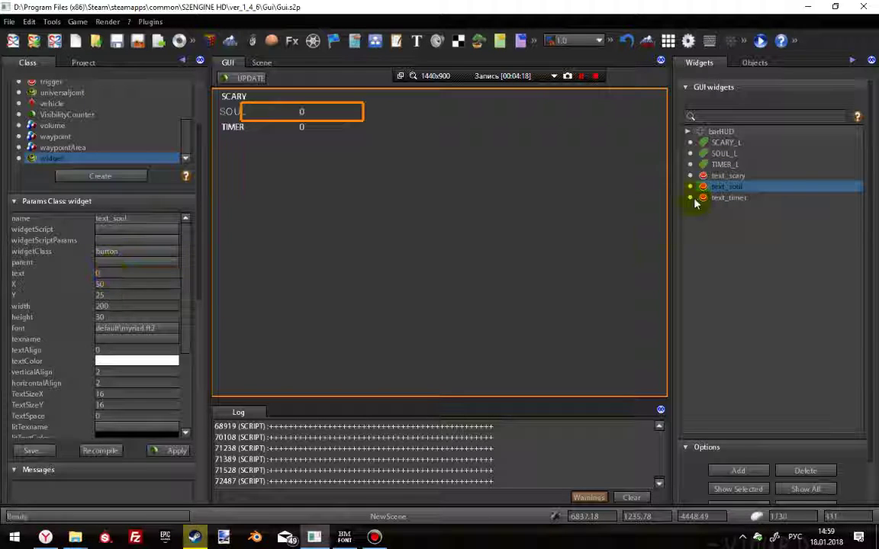
Set the displayed text of the text_scary widget to 0 and save the project.
left_click(723, 176)
left_click(107, 272)
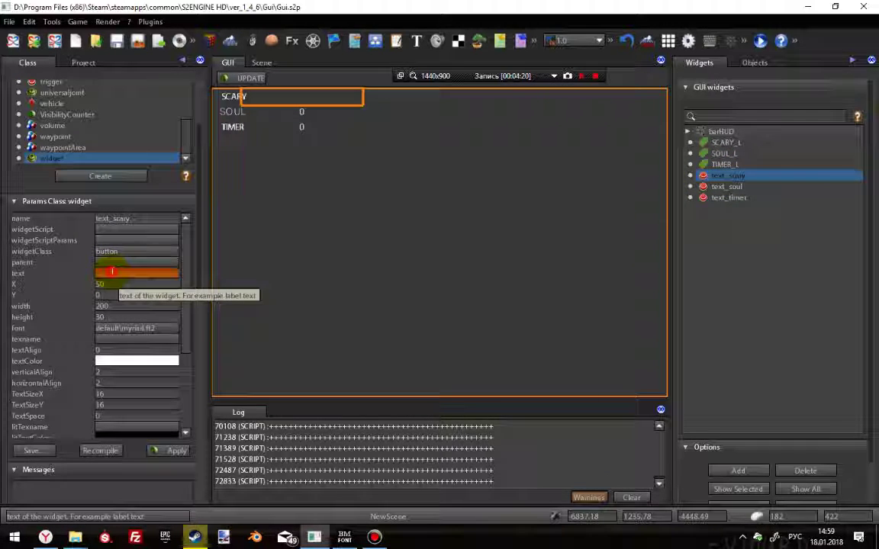
type("0")
key("Return")
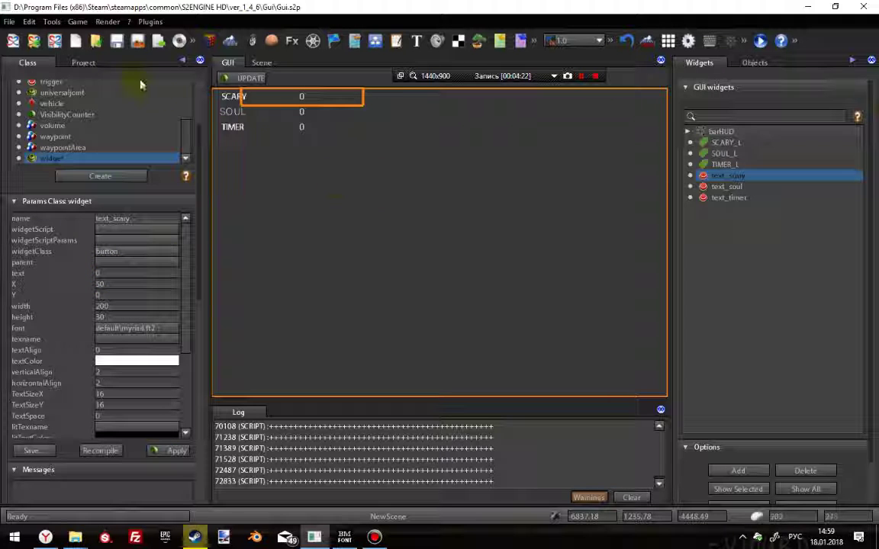
left_click(117, 43)
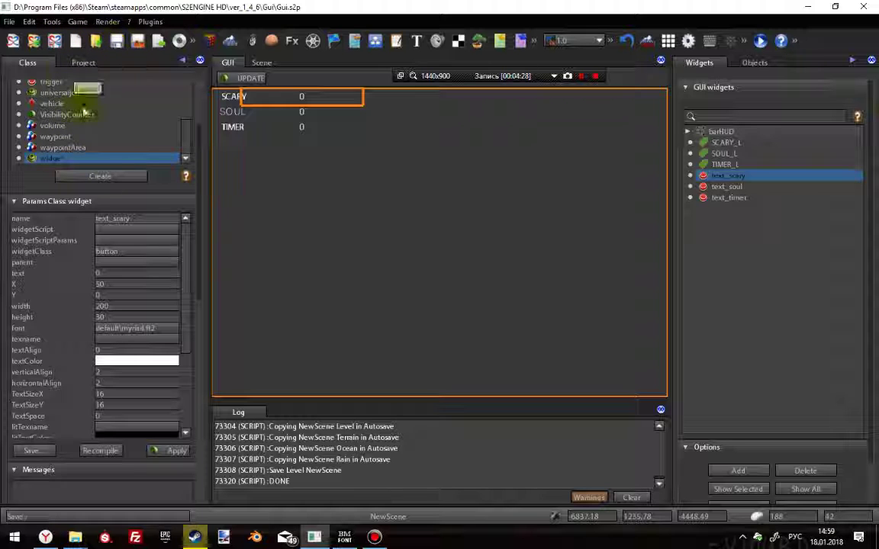
Run the game in the Scene view, walk around the room to check the HUD values, and end the test.
left_click(264, 63)
left_click(760, 40)
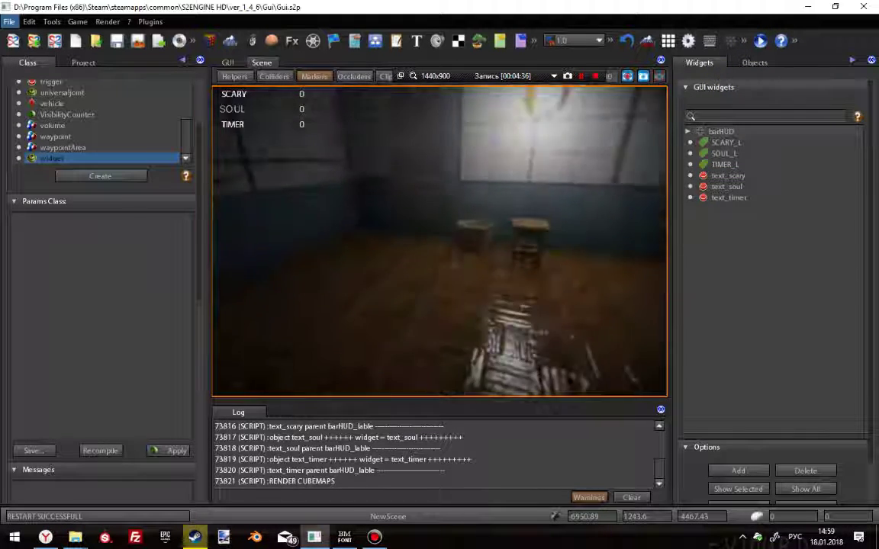
key("w")
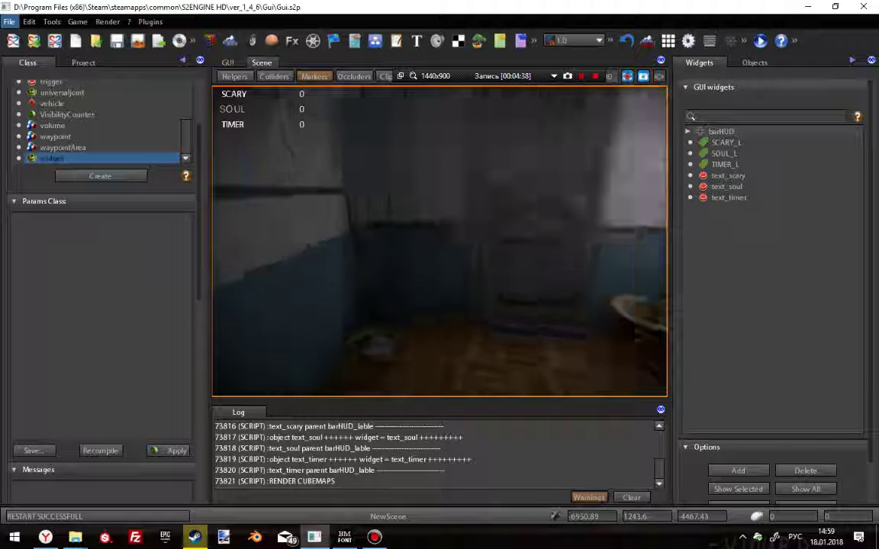
key("w")
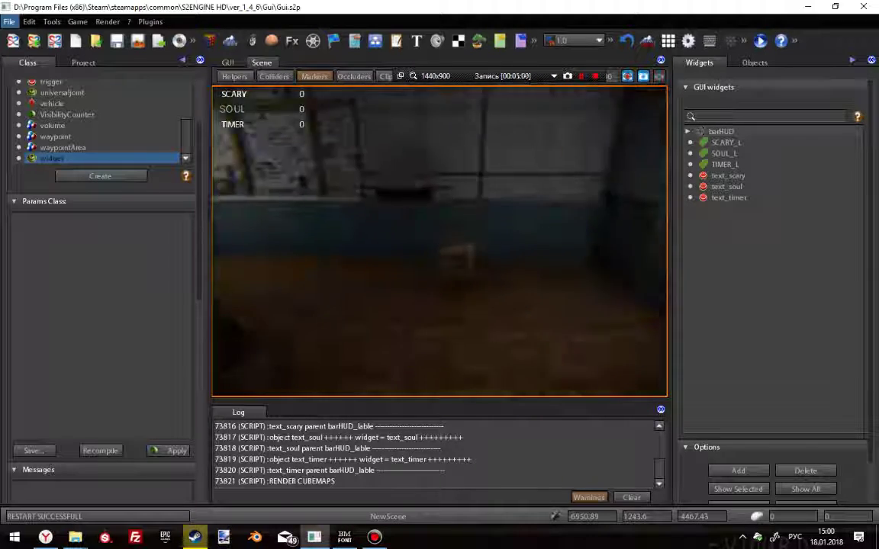
key("Escape")
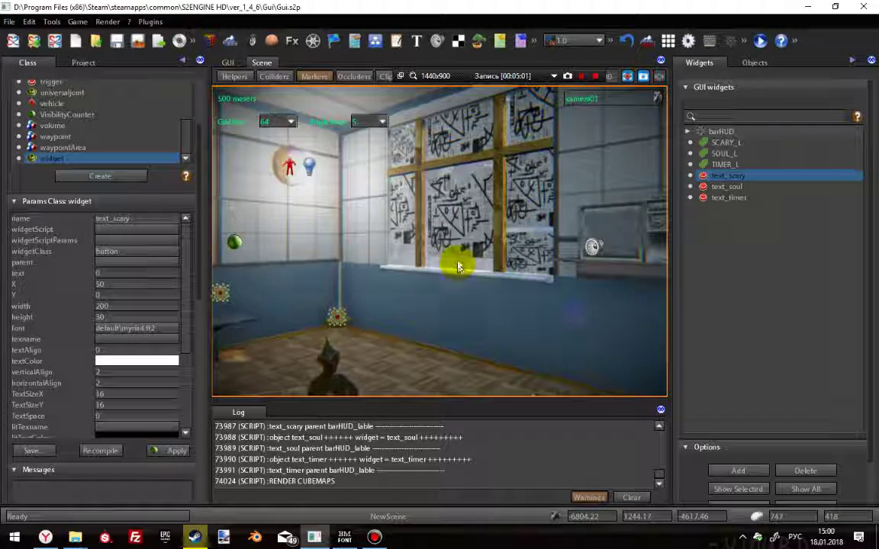
Return to the GUI layout view, change the text_scary widget's class to TextObject and apply the change.
left_click(224, 64)
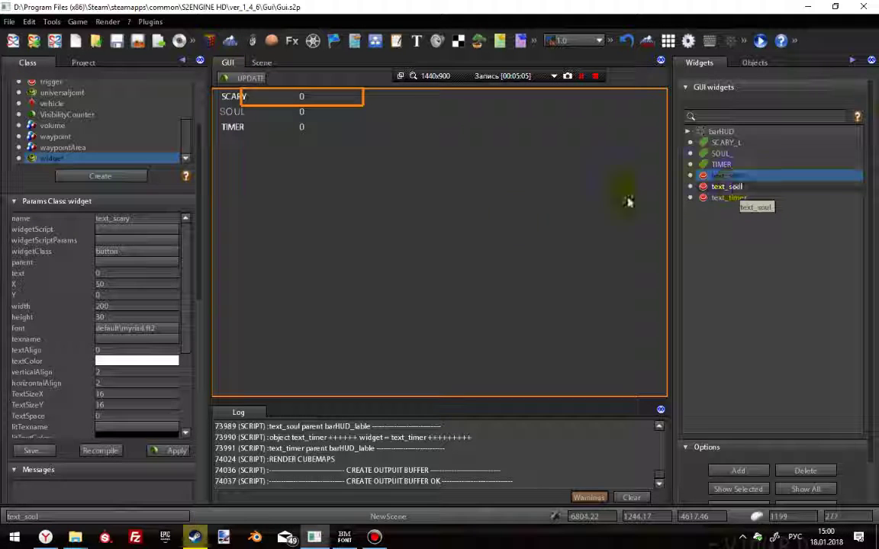
left_click(120, 252)
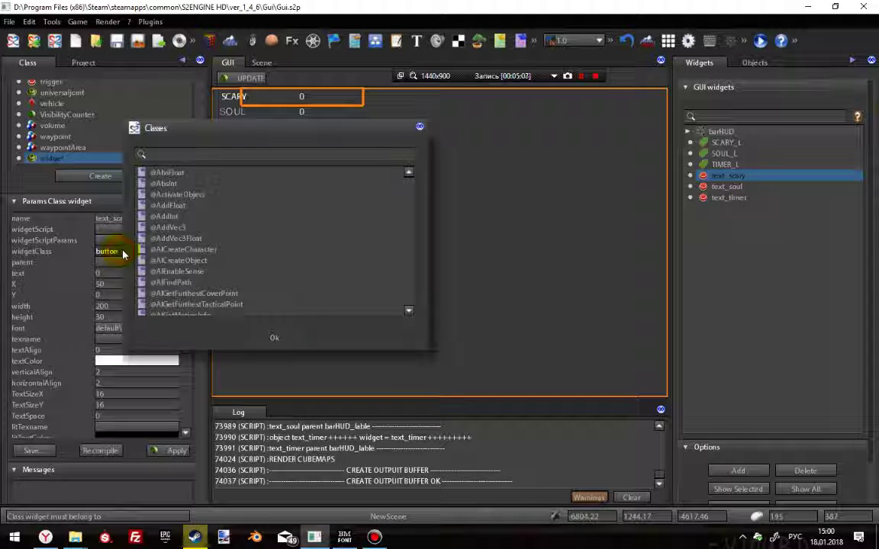
left_click(165, 155)
type("te")
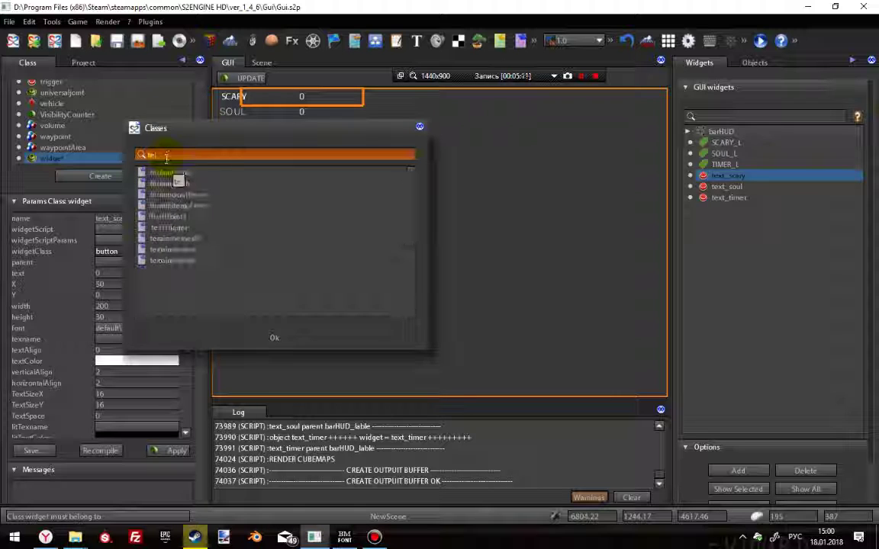
type("xt")
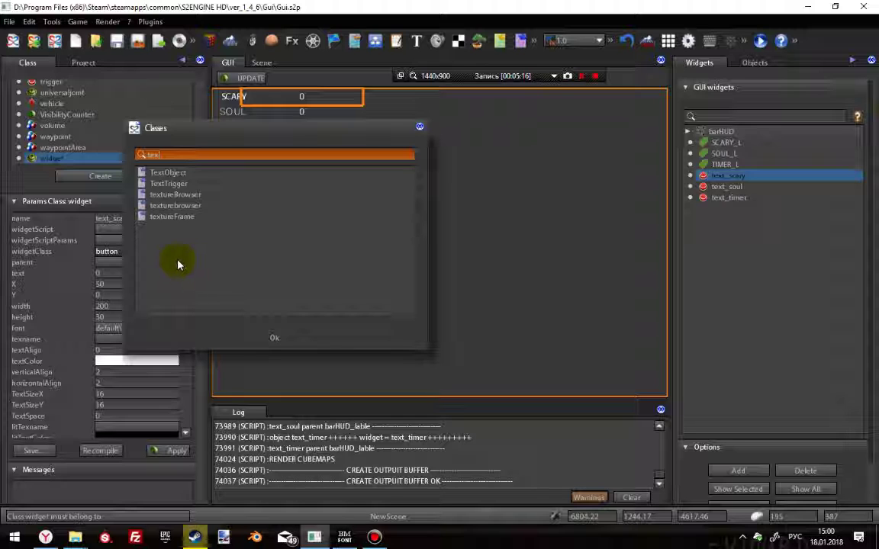
left_click(171, 174)
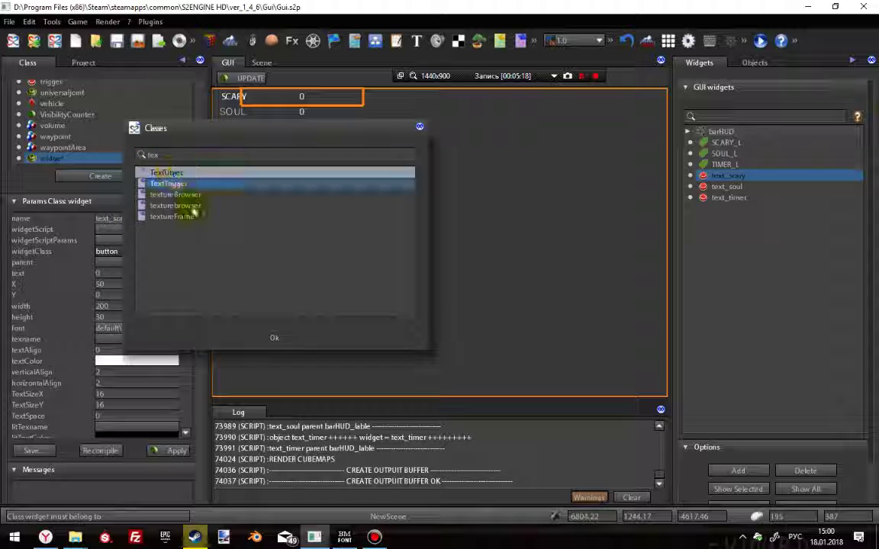
left_click(275, 339)
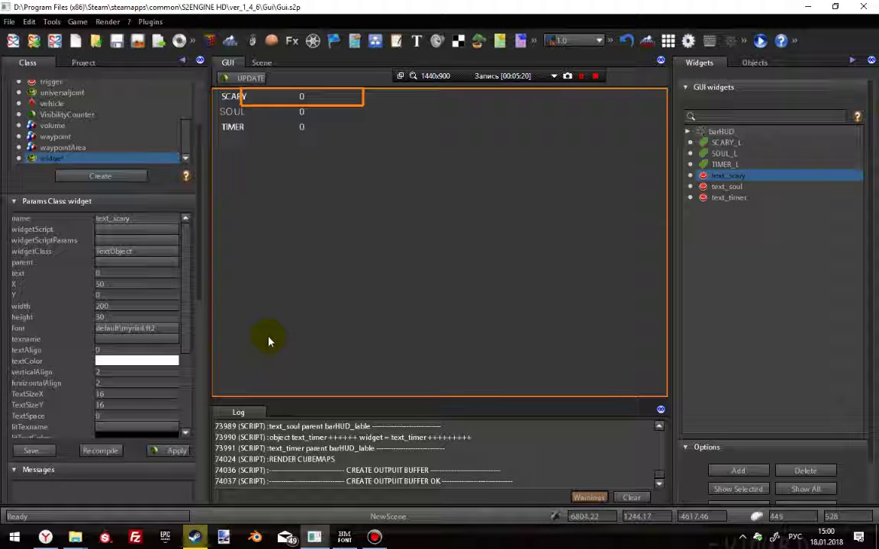
left_click(169, 451)
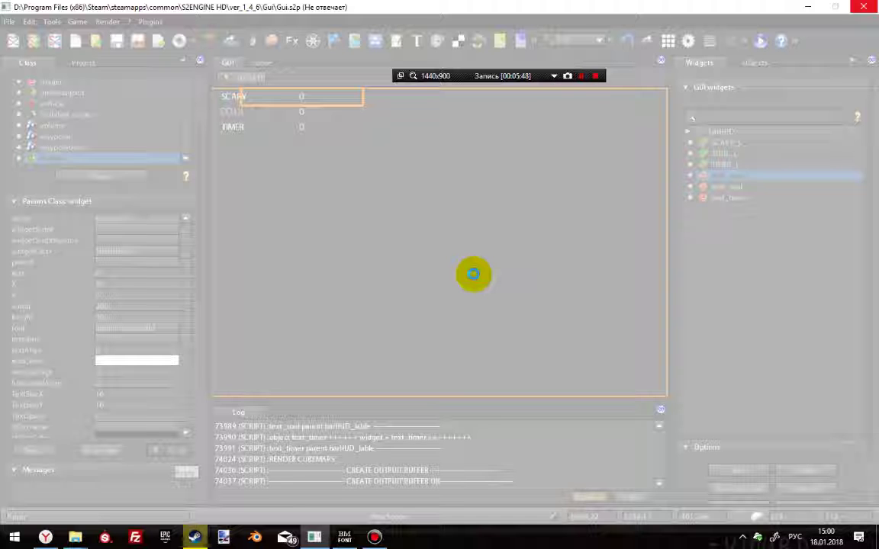
left_click(581, 77)
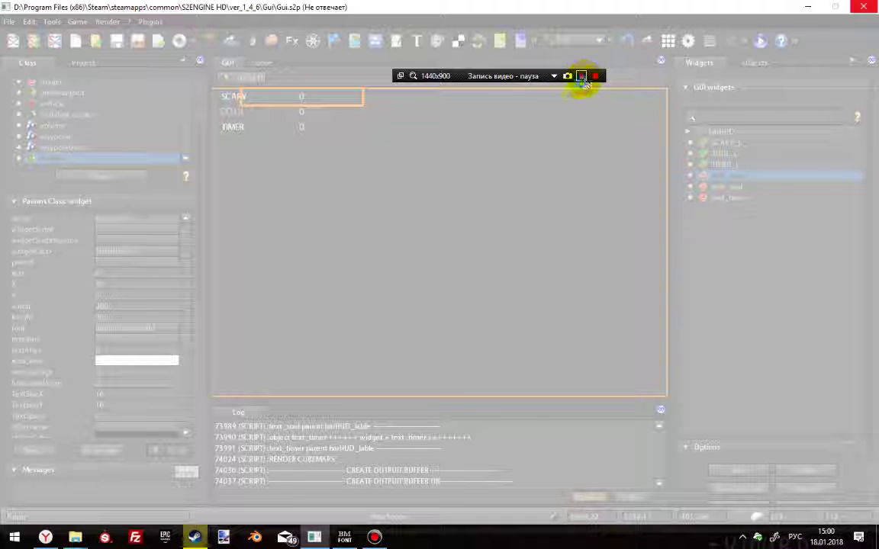
left_click(582, 78)
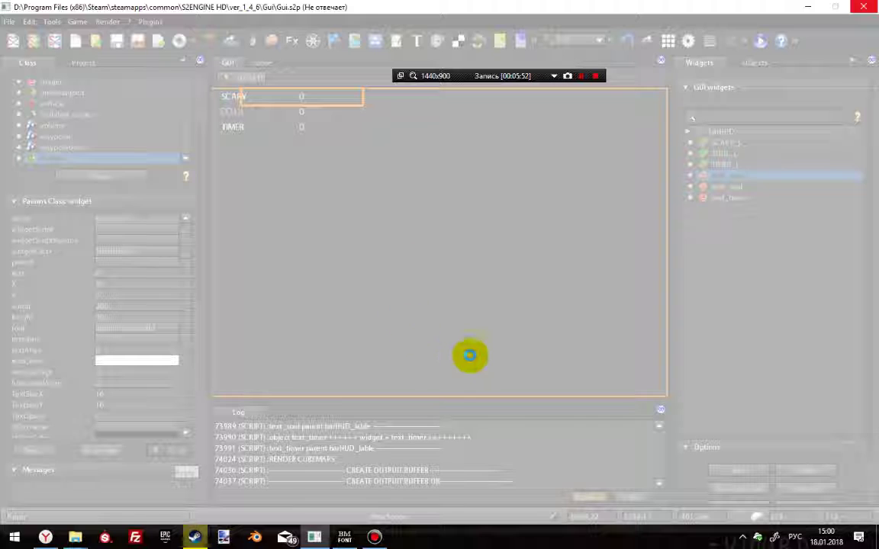
mouse_move(346, 543)
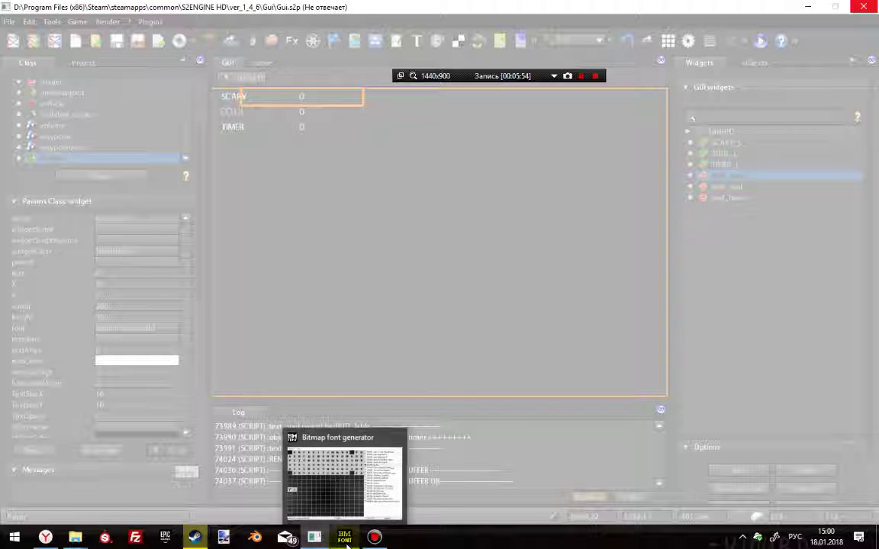